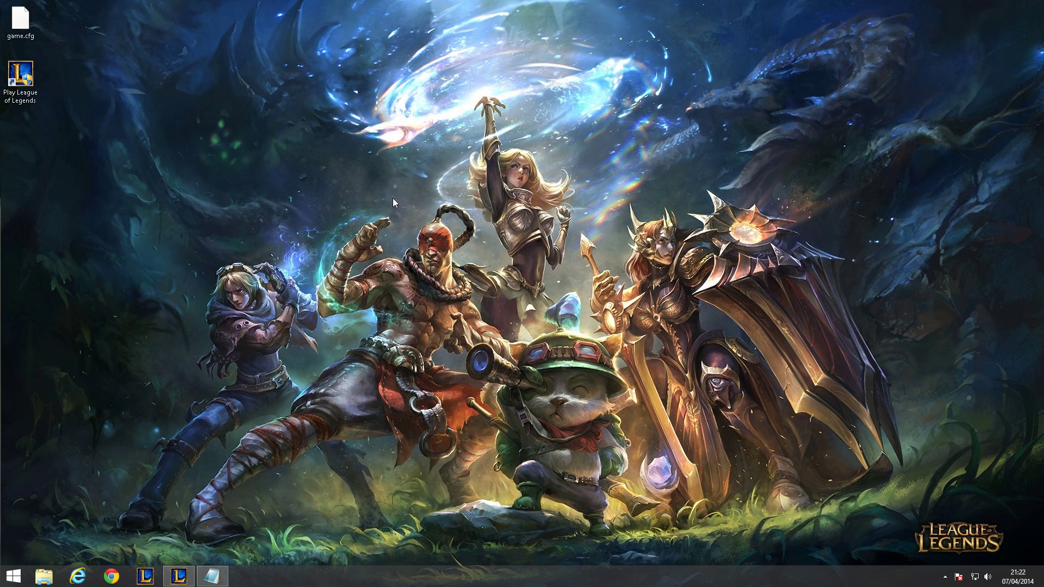
Restore the minimized Untitled - Notepad window holding the ten-item FPS checklist.
left_click(208, 578)
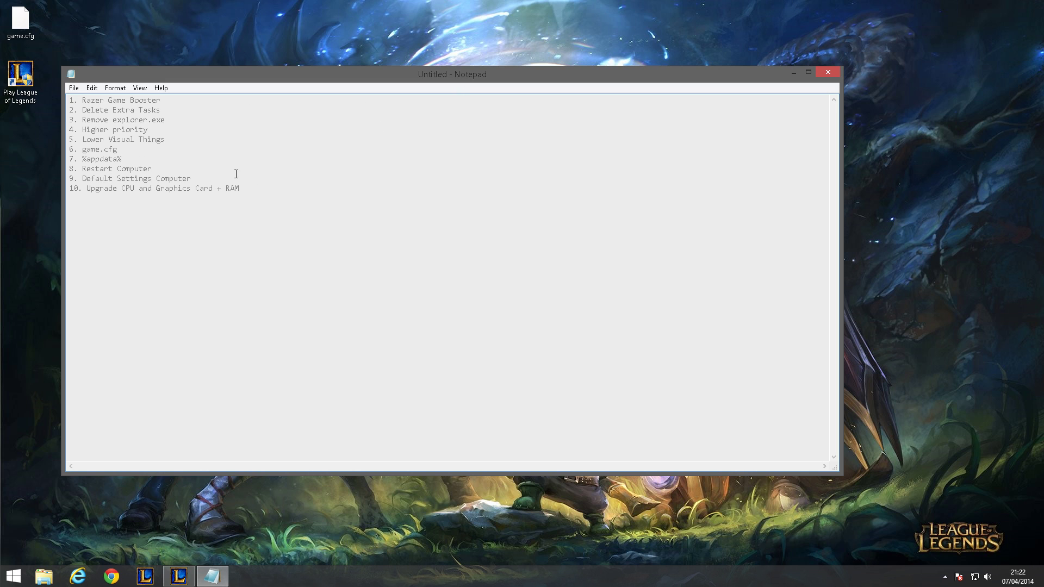
Highlight the end of line 10 and 'Razer Game Booster' on line 1 of the checklist.
left_click_drag(248, 197, 202, 204)
left_click(254, 205)
left_click_drag(162, 100, 82, 100)
Highlight the %appdata% step on line 7, then bring up Windows search.
left_click_drag(69, 158, 233, 157)
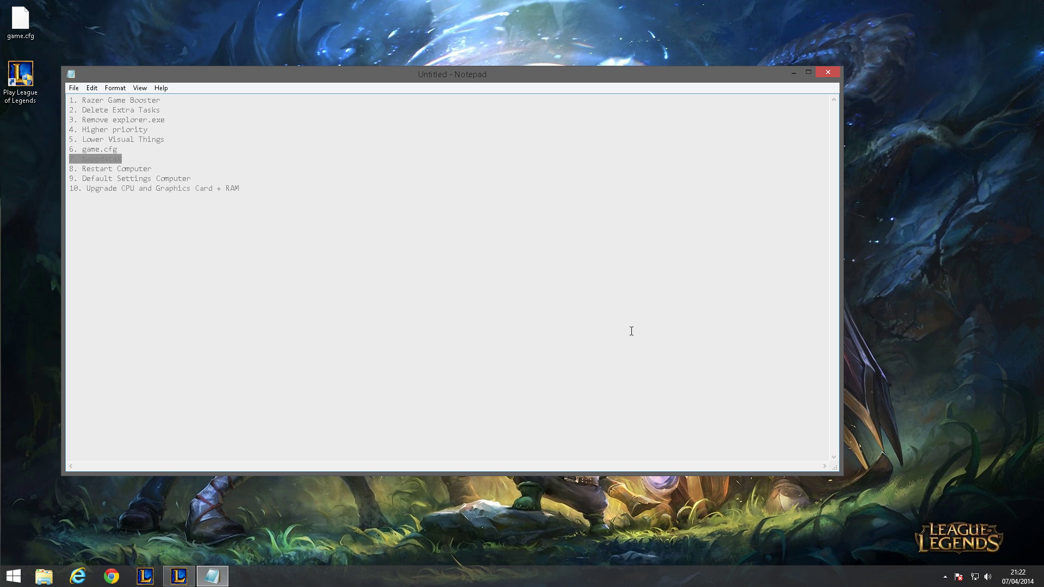
left_click(232, 186)
left_click(1020, 103)
Launch Razer Game Booster by searching 'razer', open its Games library and shift the window left.
type("razer")
left_click(970, 109)
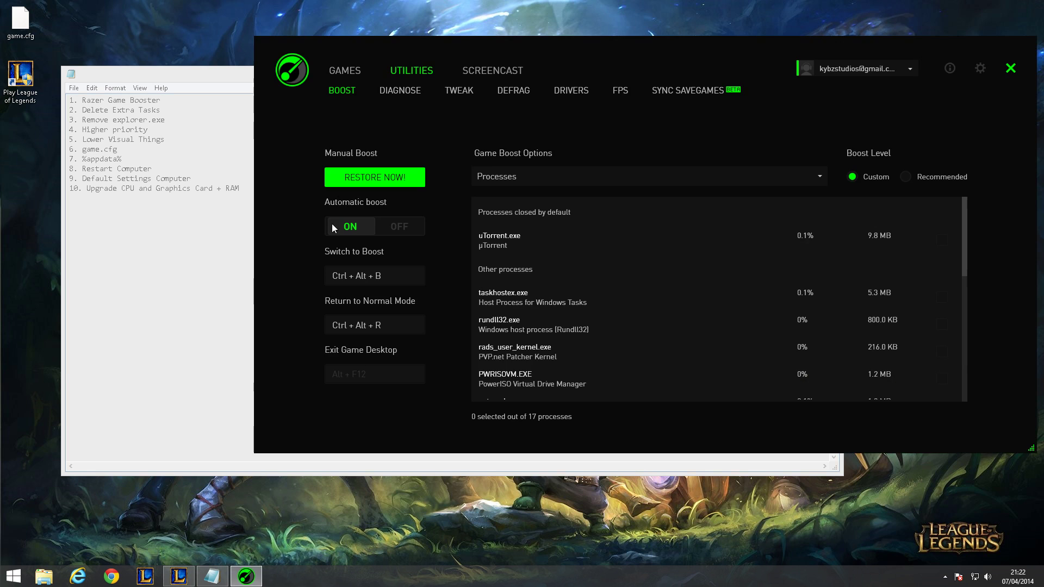
left_click(346, 72)
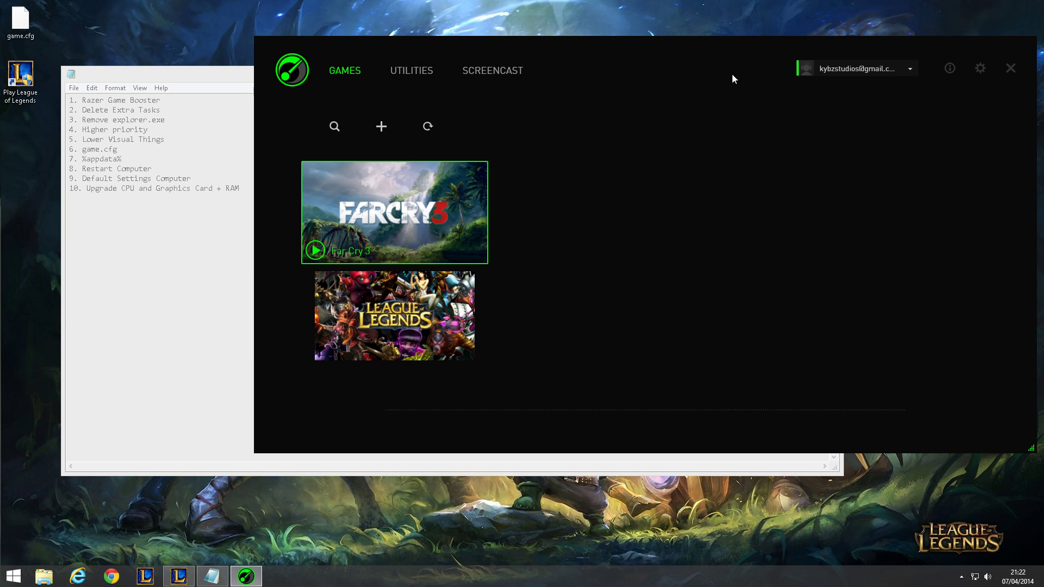
left_click_drag(686, 65, 669, 74)
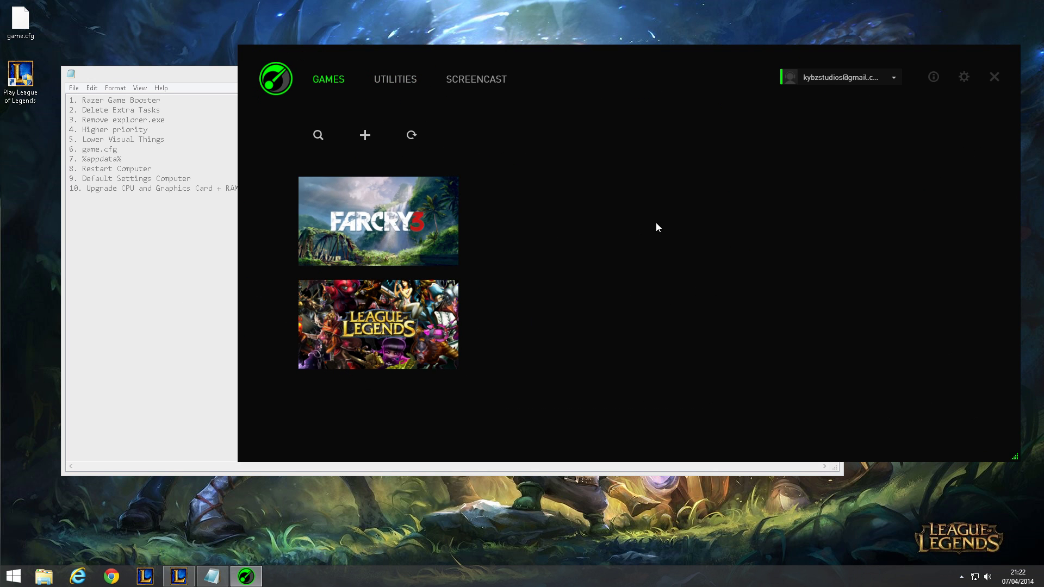
left_click_drag(709, 81, 658, 92)
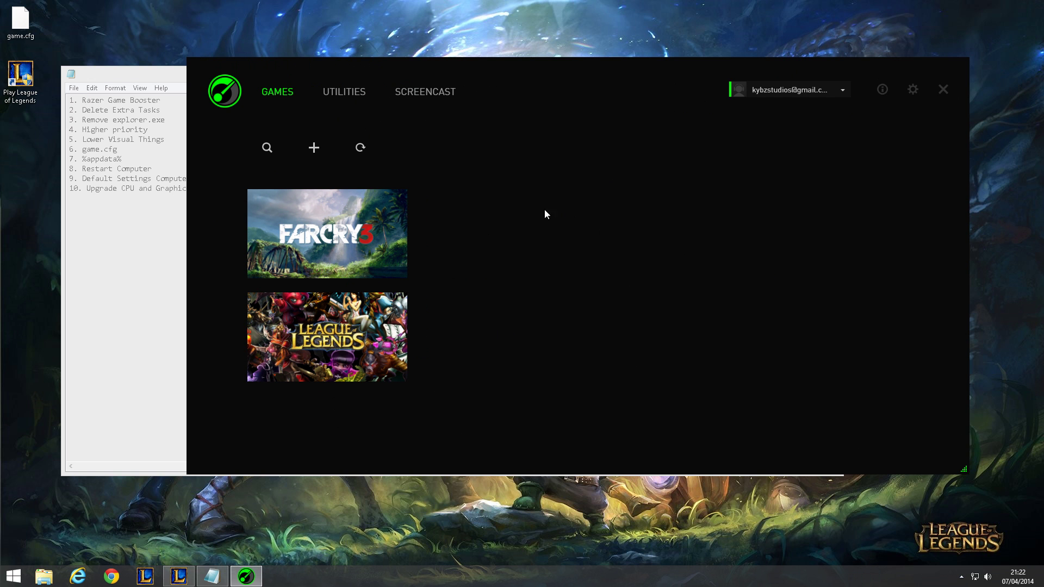
Minimize the League of Legends client and check the League of Legends tile in the library.
mouse_move(178, 576)
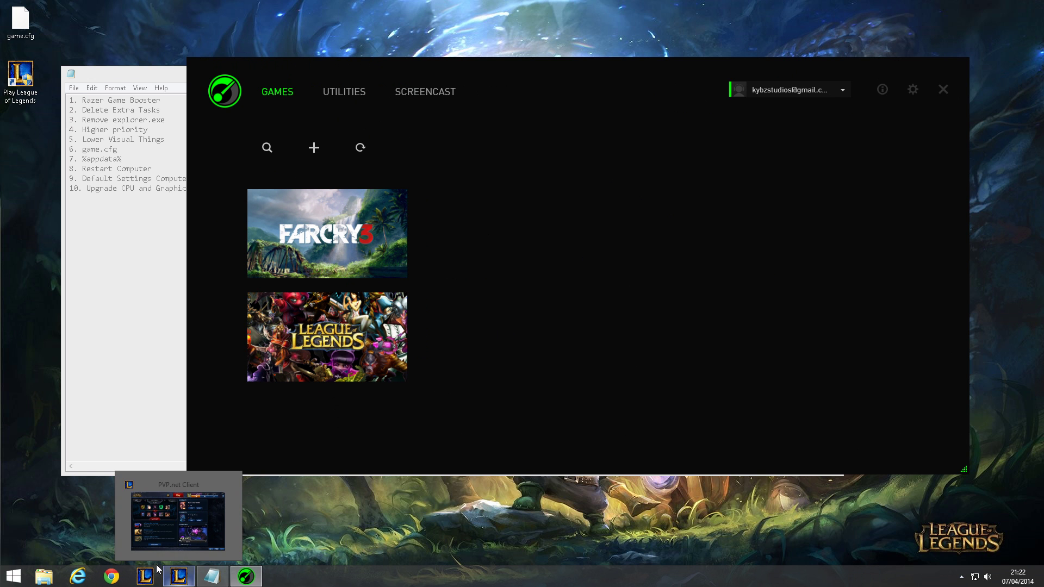
left_click(222, 508)
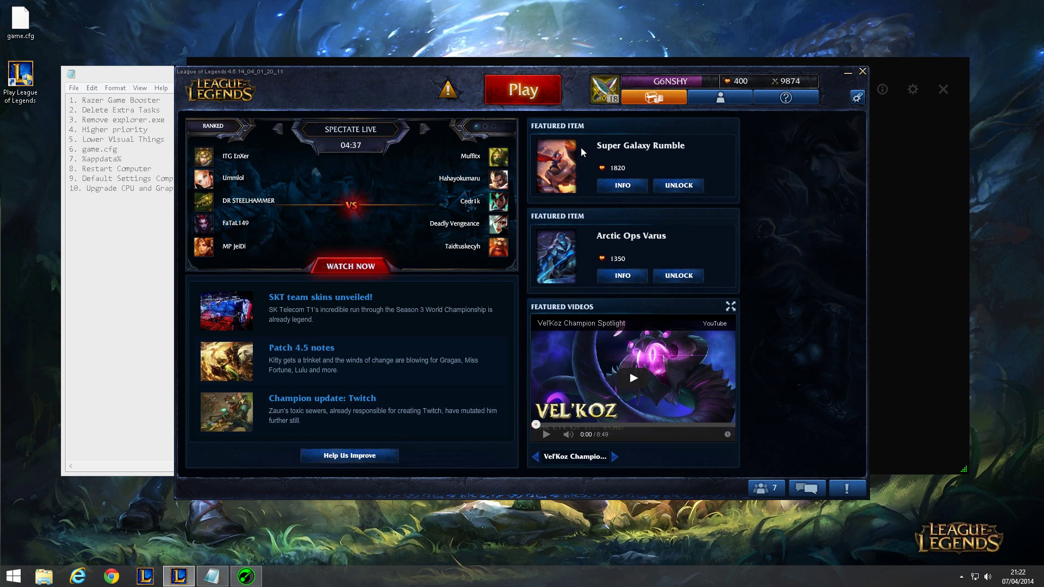
left_click(847, 72)
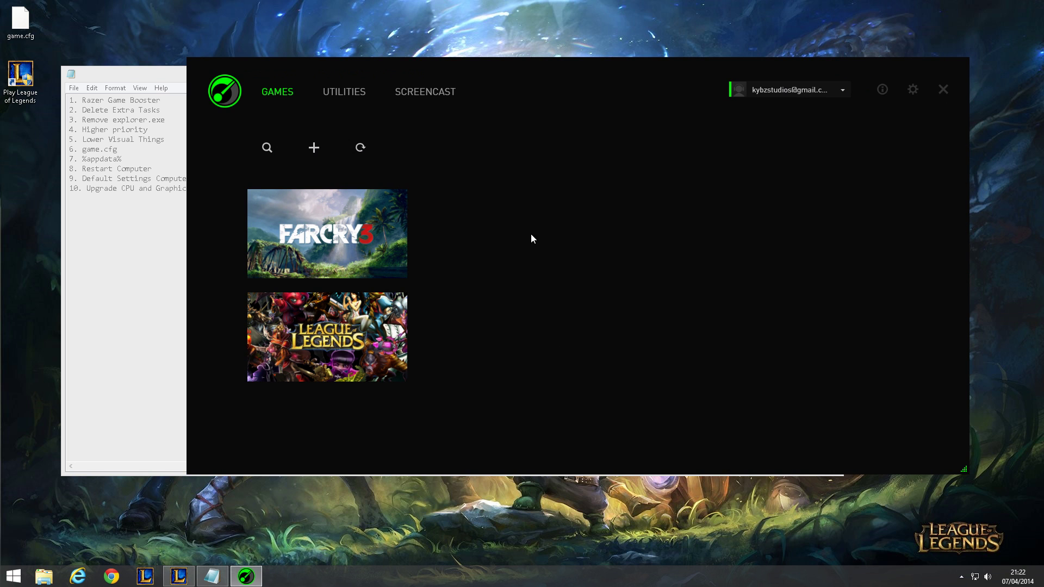
left_click(326, 347)
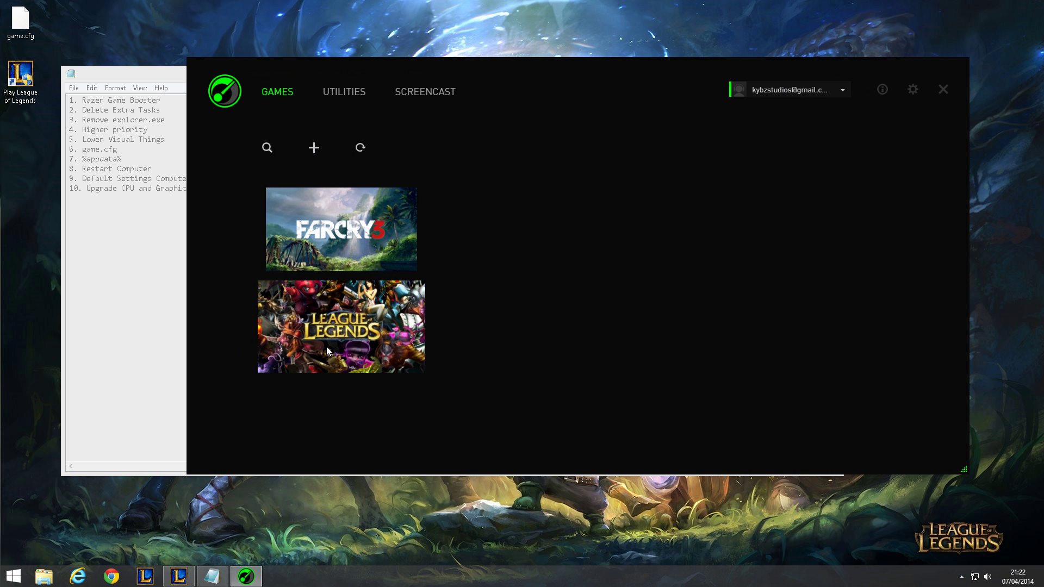
left_click(209, 81)
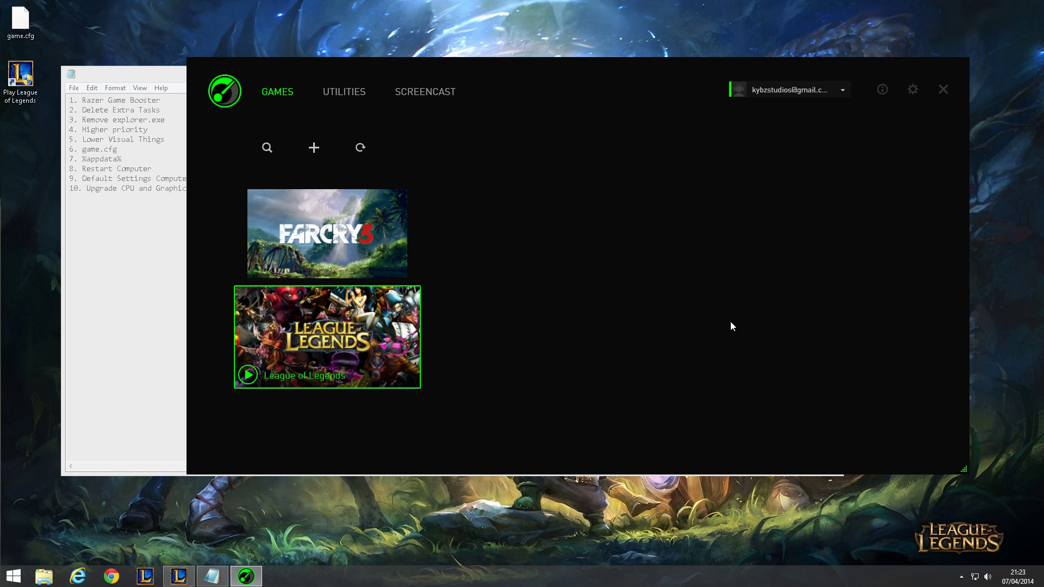
Run BOOST NOW! on the Boost page, review the process list, and return to the Games library.
left_click(346, 94)
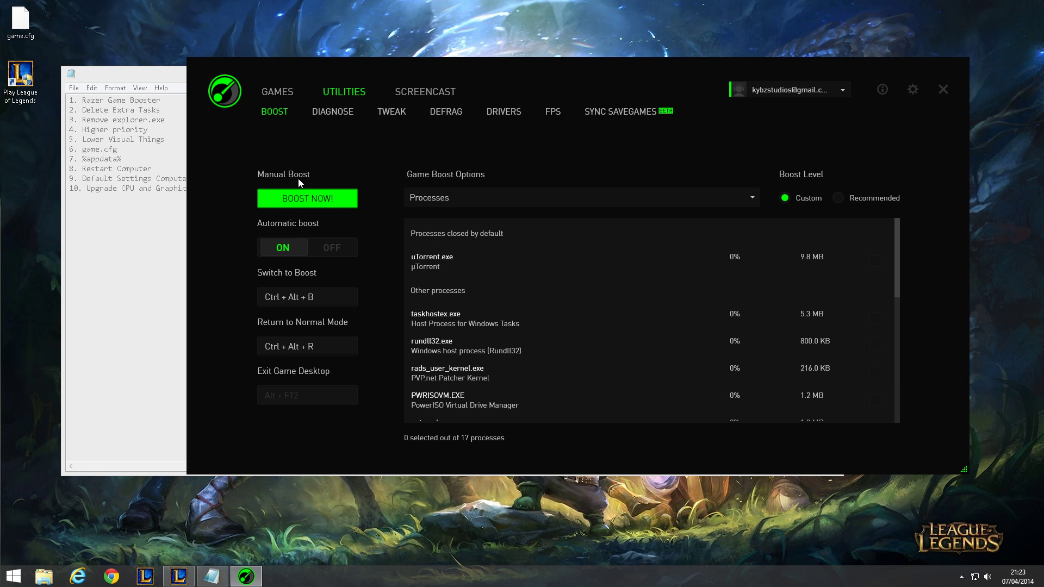
left_click(349, 202)
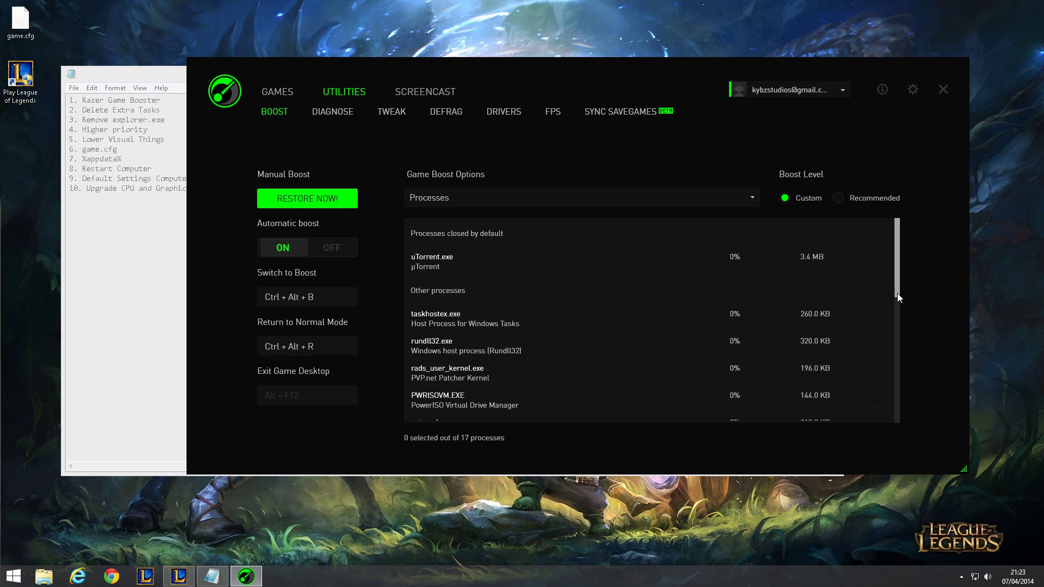
left_click_drag(896, 289, 856, 452)
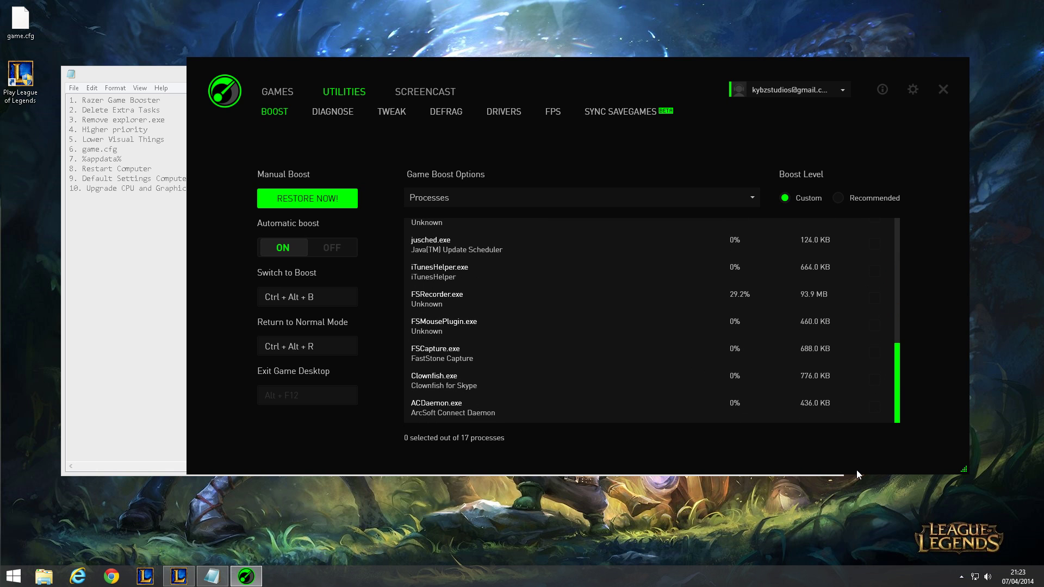
left_click_drag(896, 380, 898, 253)
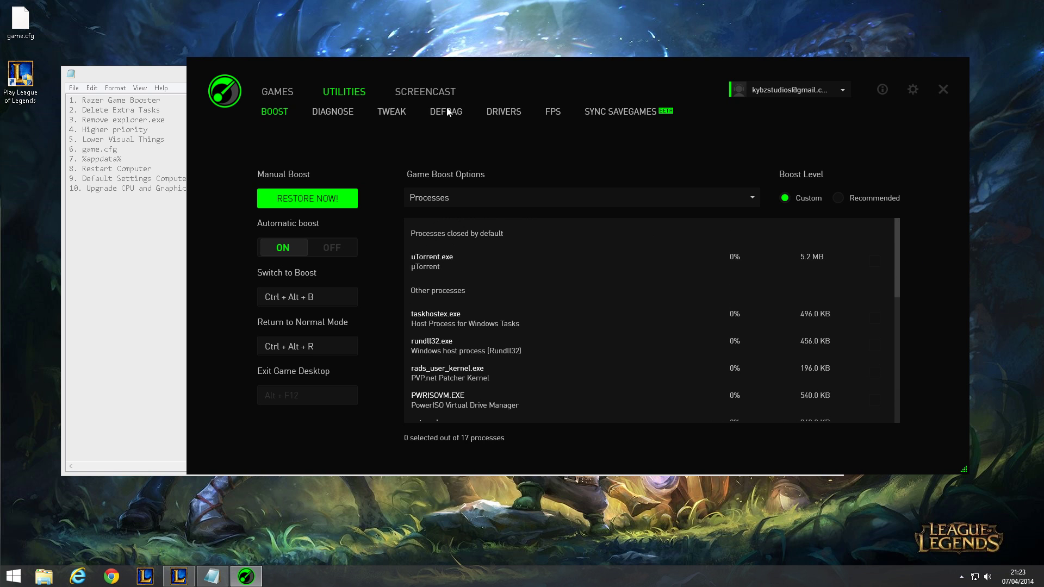
mouse_move(526, 78)
left_mouse_down()
mouse_move(521, 68)
mouse_move(518, 76)
mouse_move(537, 74)
mouse_move(520, 82)
left_mouse_up()
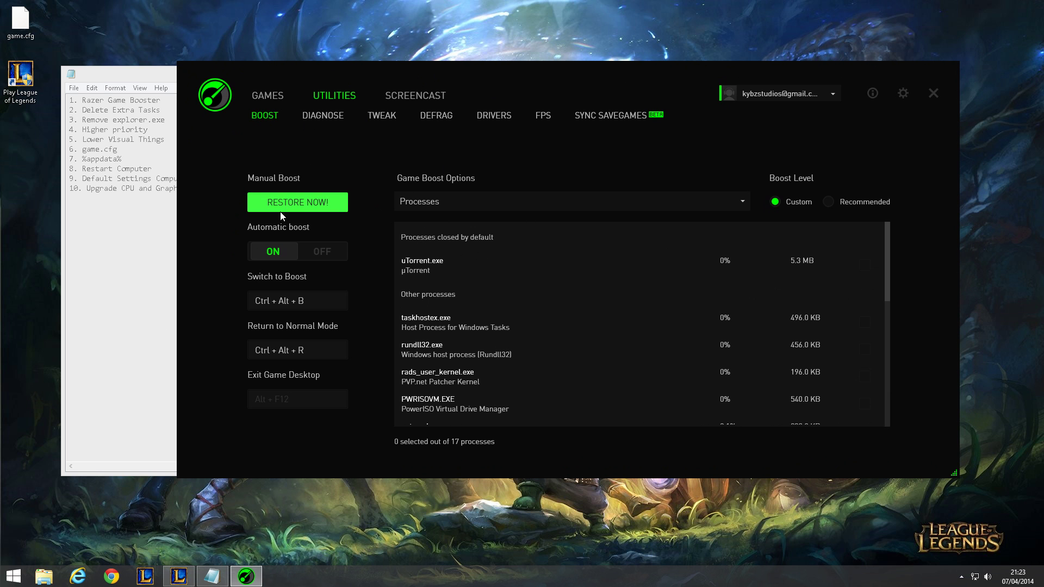
left_click(267, 96)
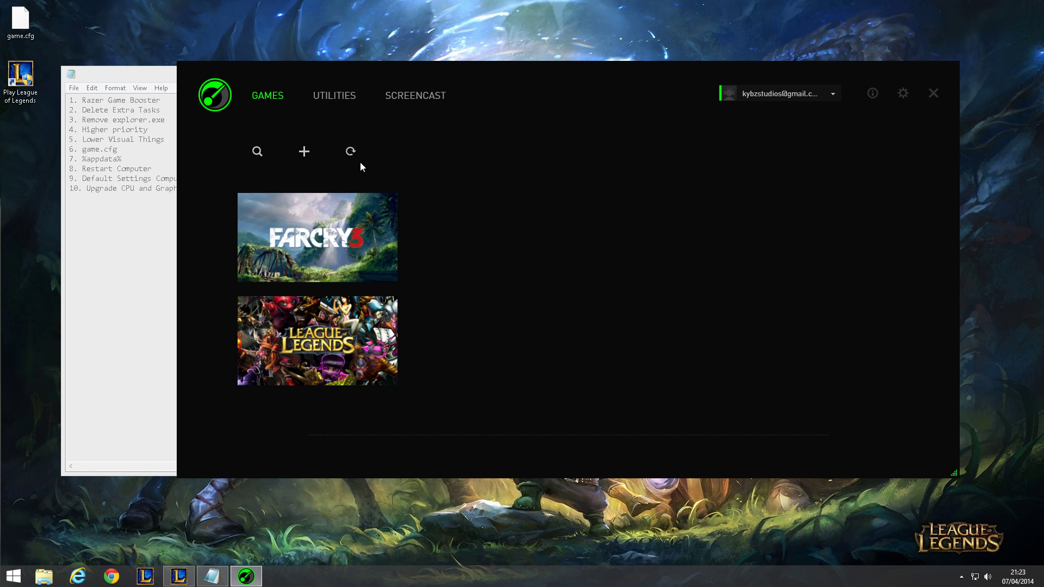
left_click(304, 154)
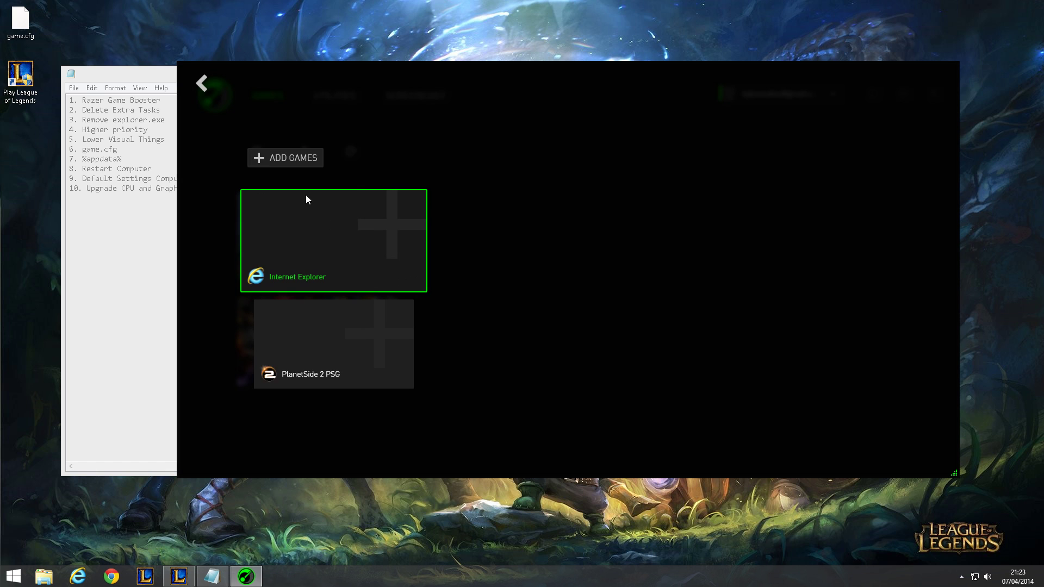
left_click(277, 155)
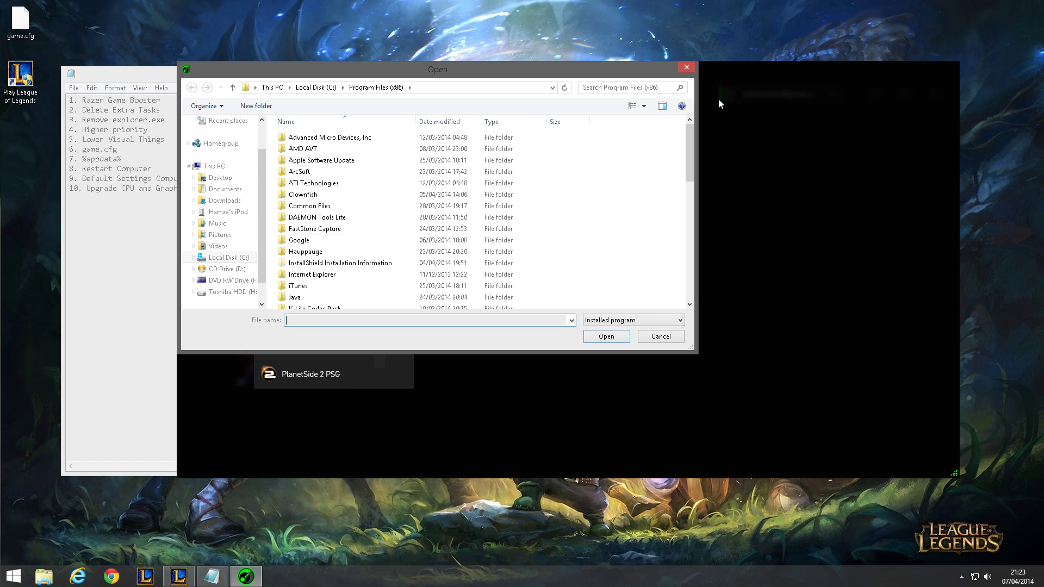
left_click(687, 68)
left_click(204, 86)
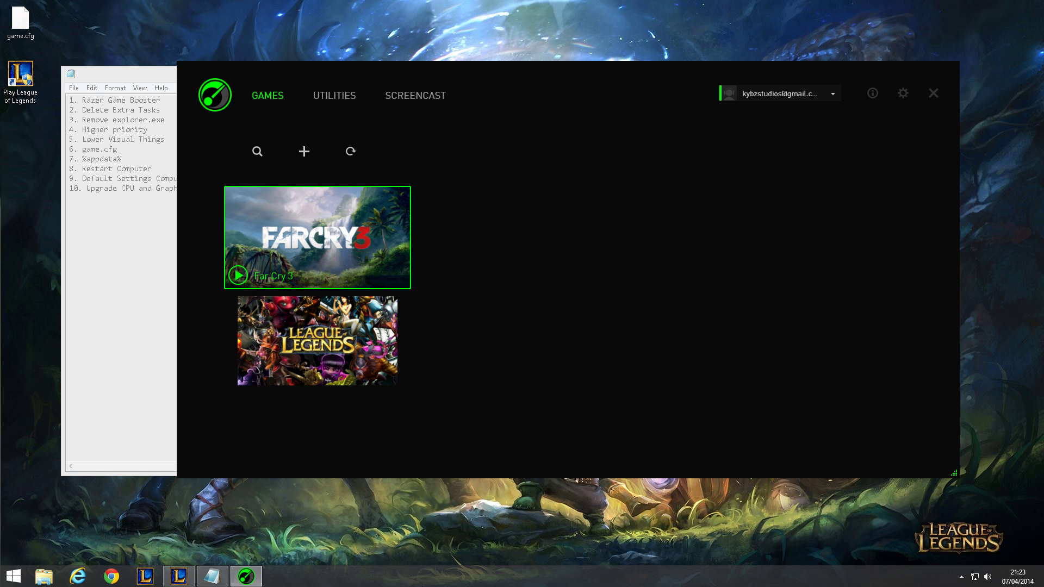
right_click(422, 584)
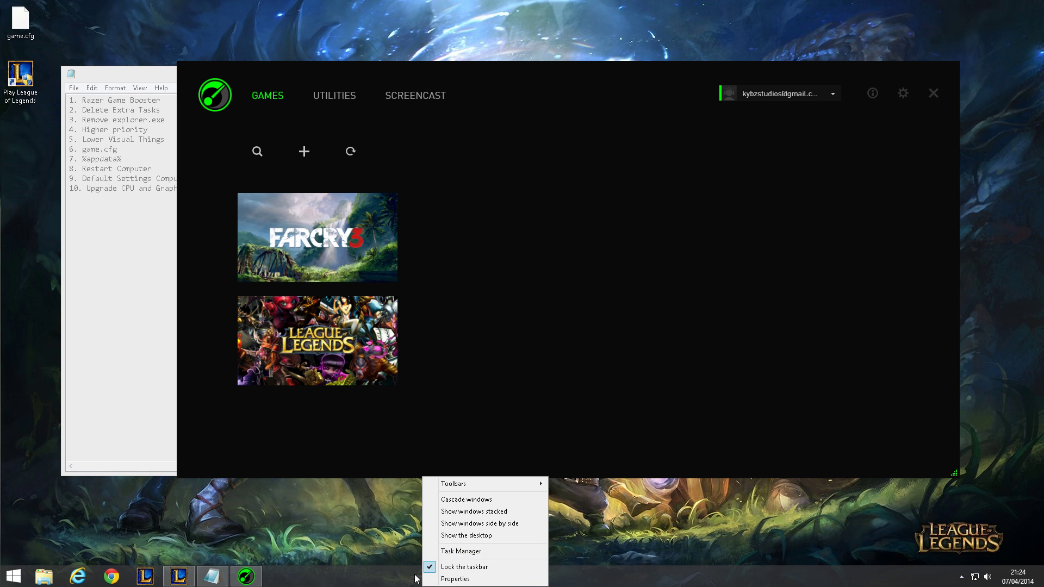
right_click(415, 575)
left_click(453, 539)
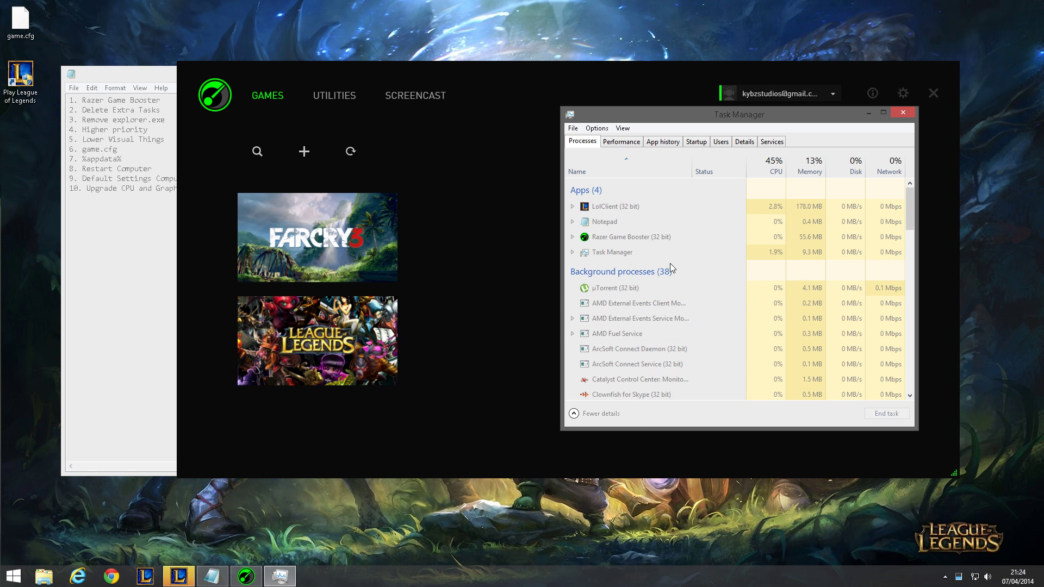
left_click(688, 333)
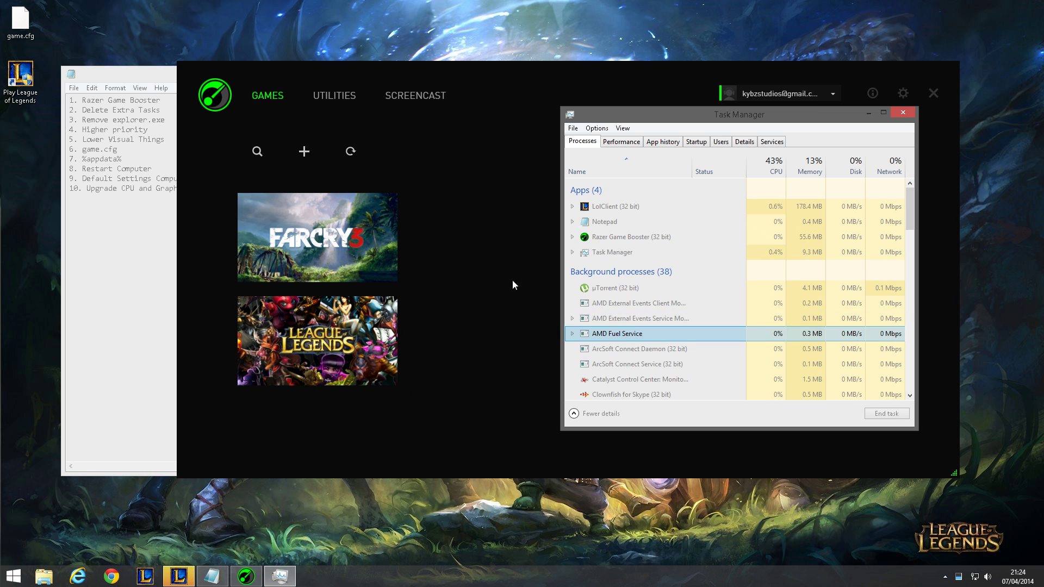
scroll(744, 266, "down", 1)
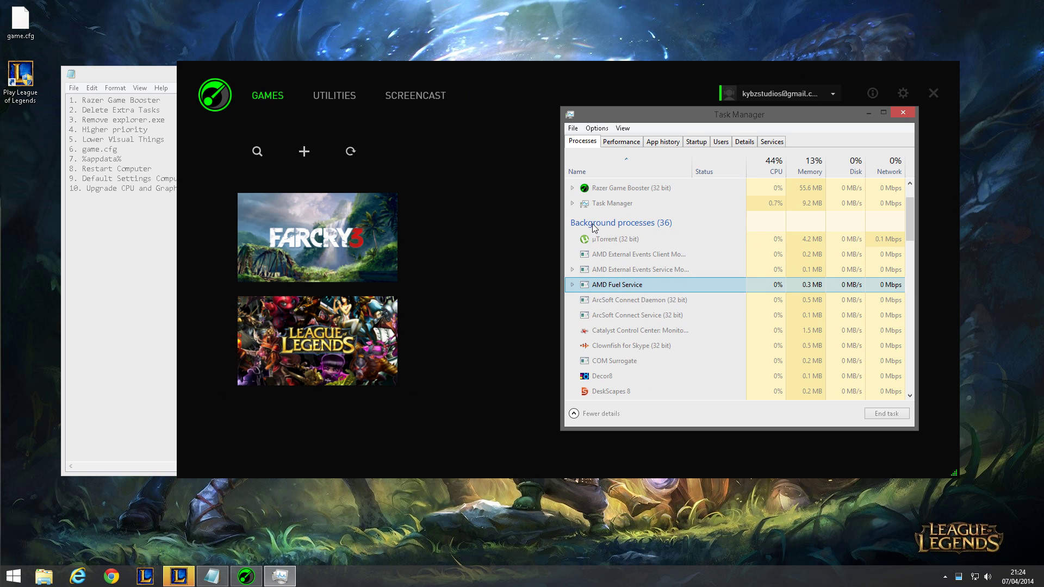
left_click(636, 237)
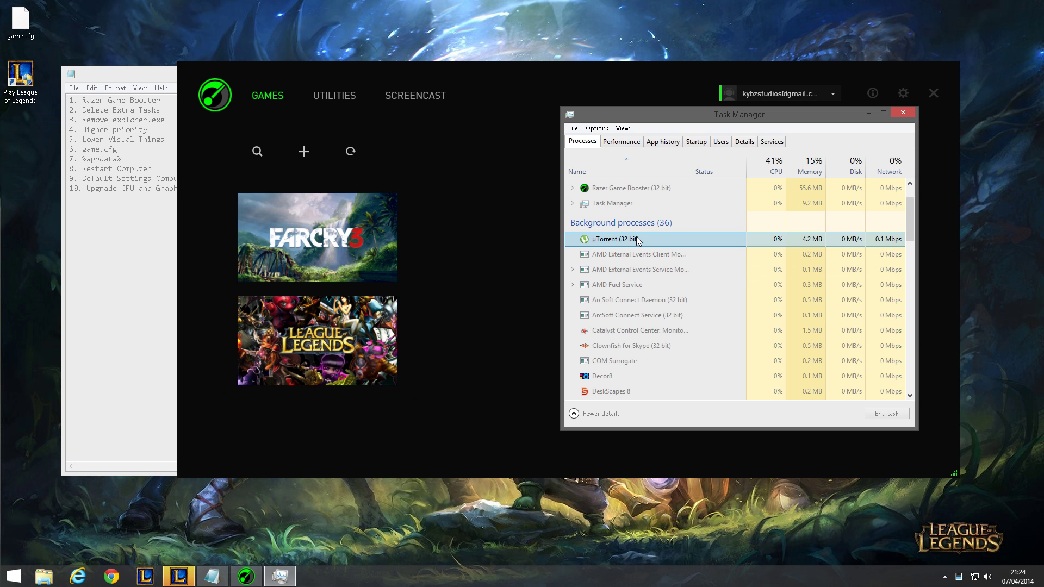
key("Delete")
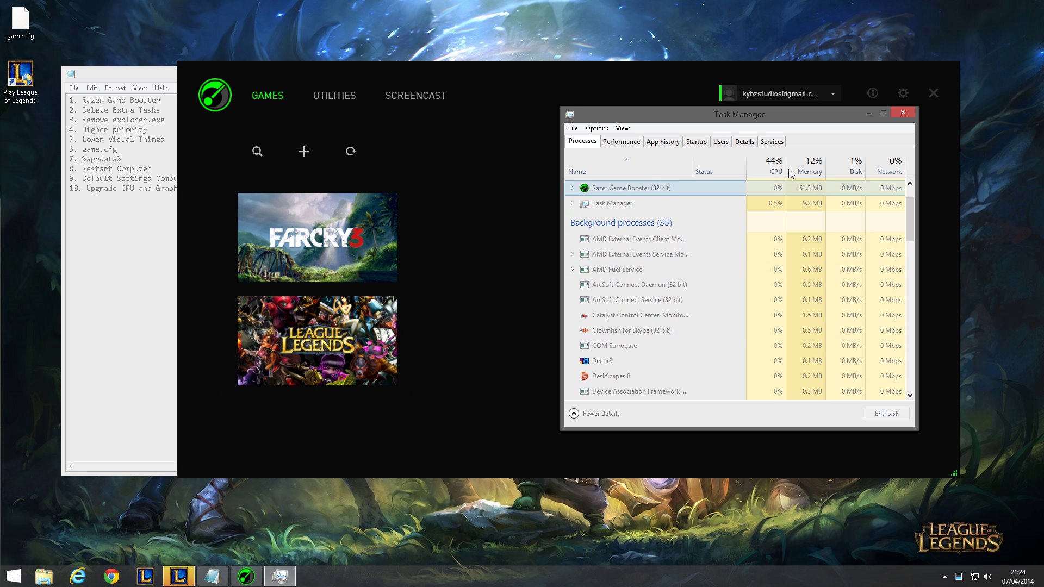
left_click(820, 285)
scroll(805, 303, "down", 2)
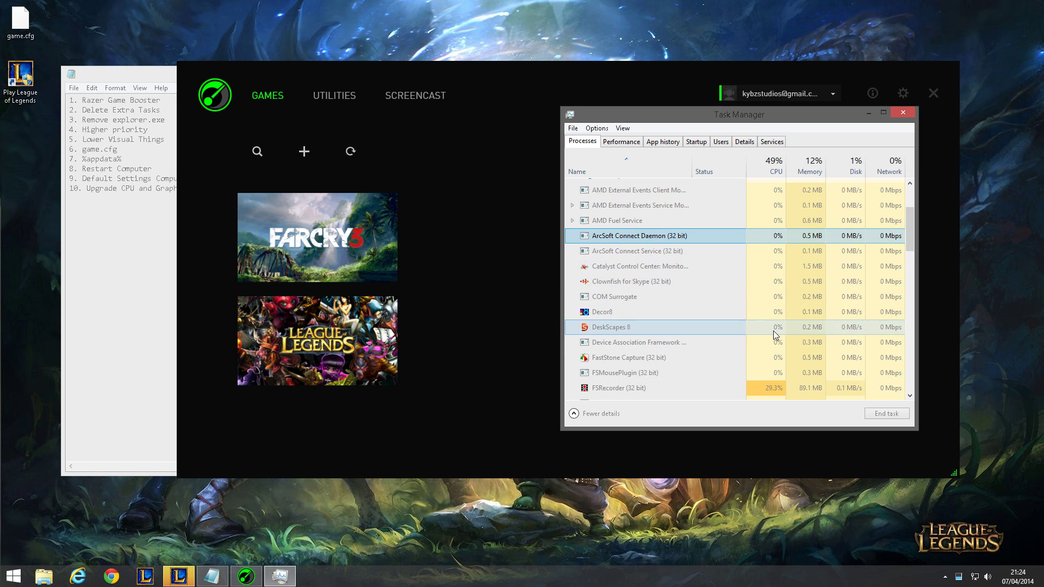
scroll(761, 337, "down", 4)
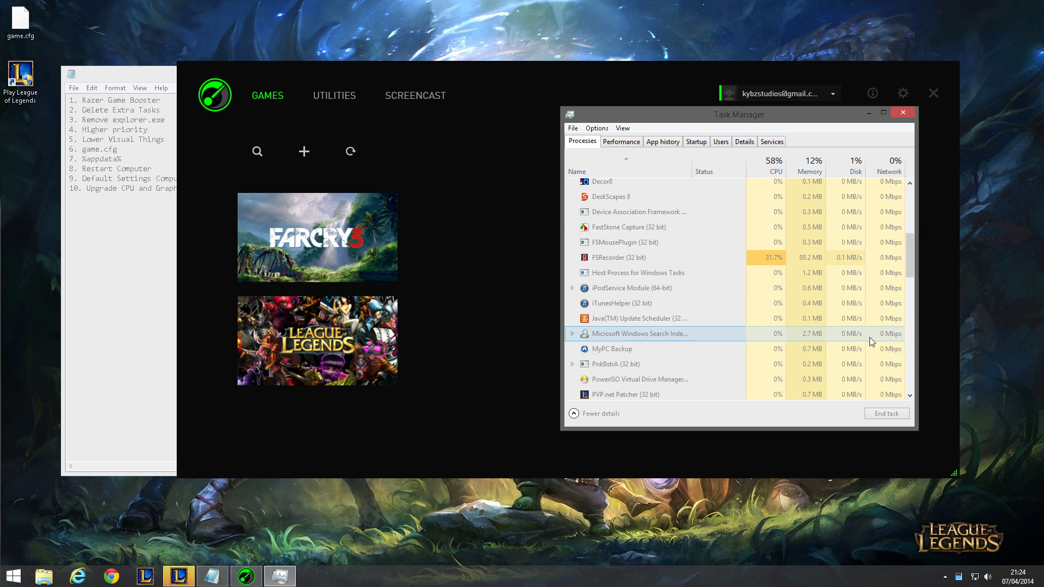
left_click(826, 348)
scroll(778, 377, "down", 1)
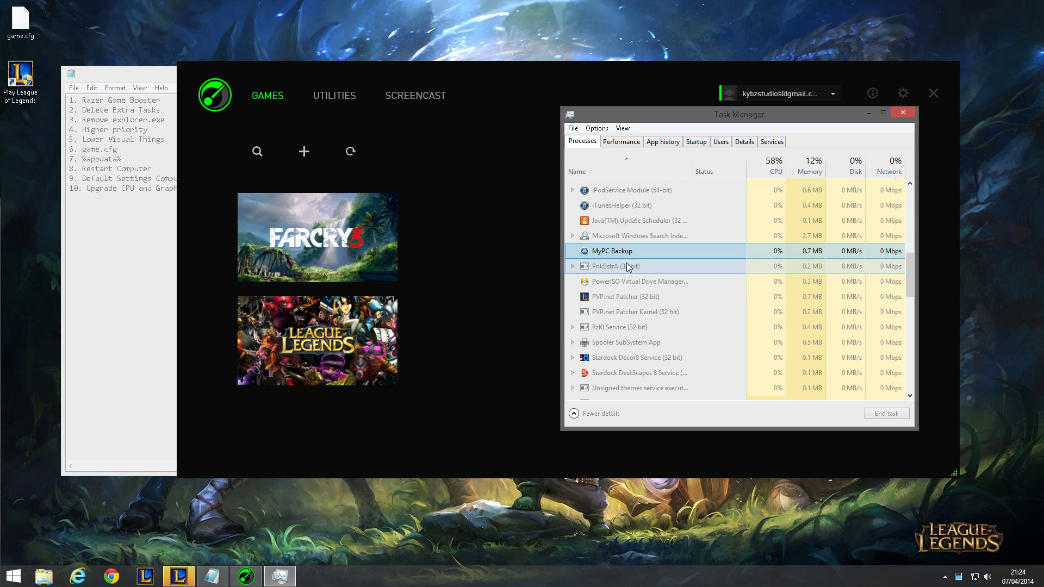
scroll(673, 290, "down", 3)
left_click(673, 292)
scroll(673, 294, "down", 1)
scroll(707, 272, "up", 2)
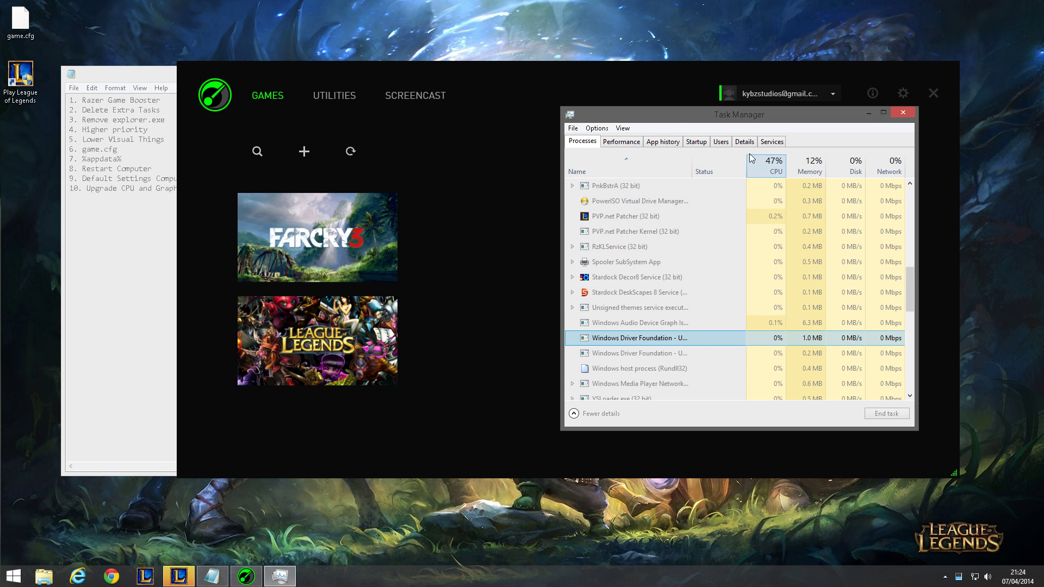
left_click(769, 142)
scroll(660, 250, "down", 5)
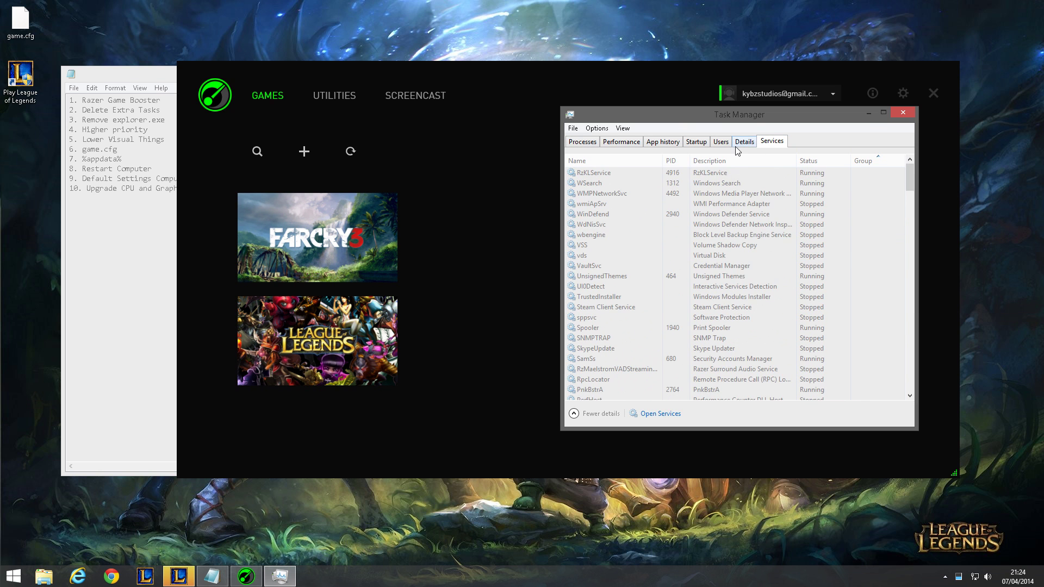
left_click(720, 142)
left_click(696, 141)
left_click(620, 142)
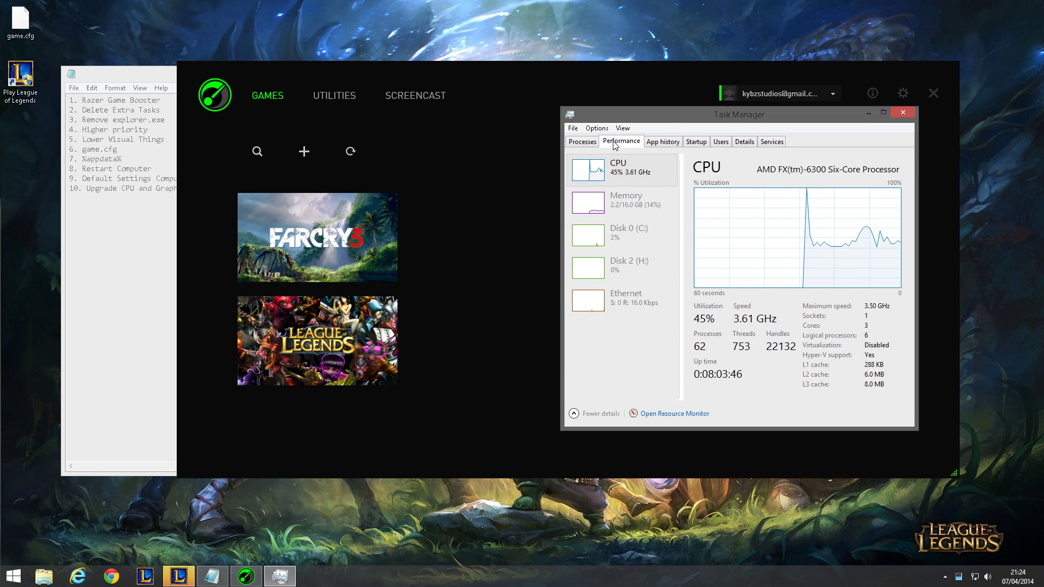
left_click(662, 142)
left_click(726, 140)
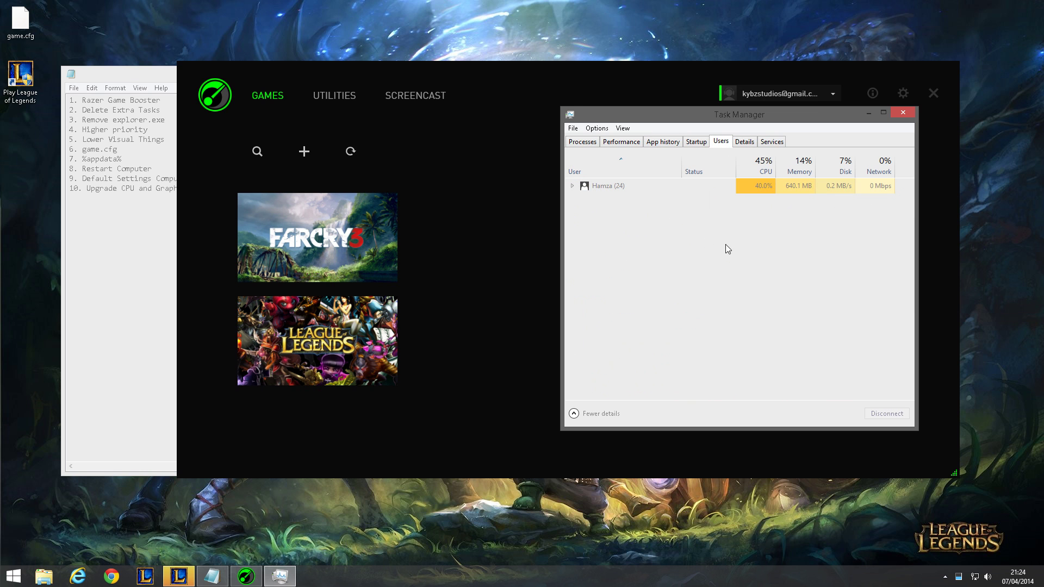
left_click(613, 186)
left_click(583, 141)
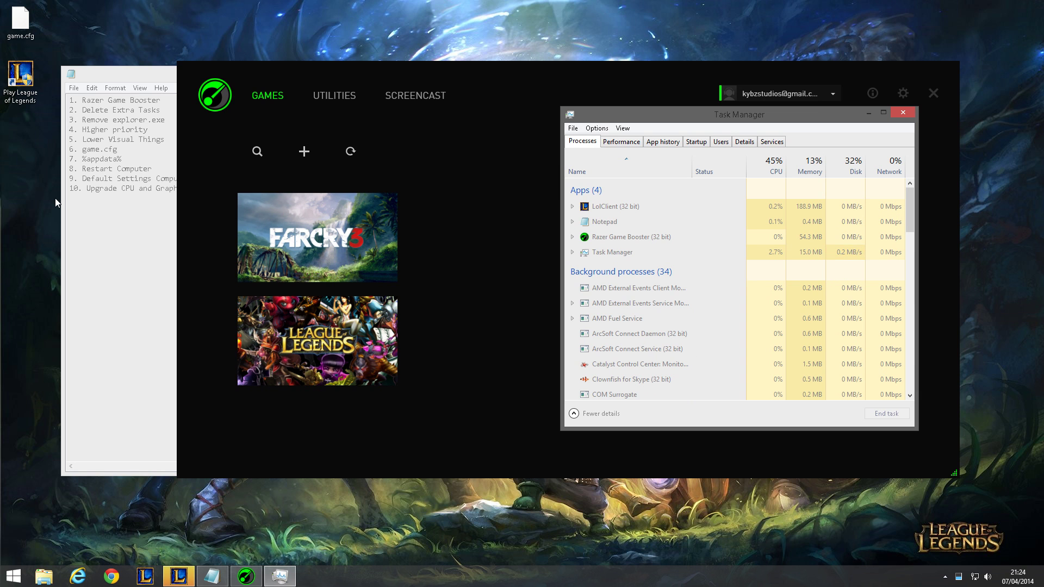
Scroll down to the Windows processes and select Windows Explorer.
left_click_drag(910, 220, 902, 324)
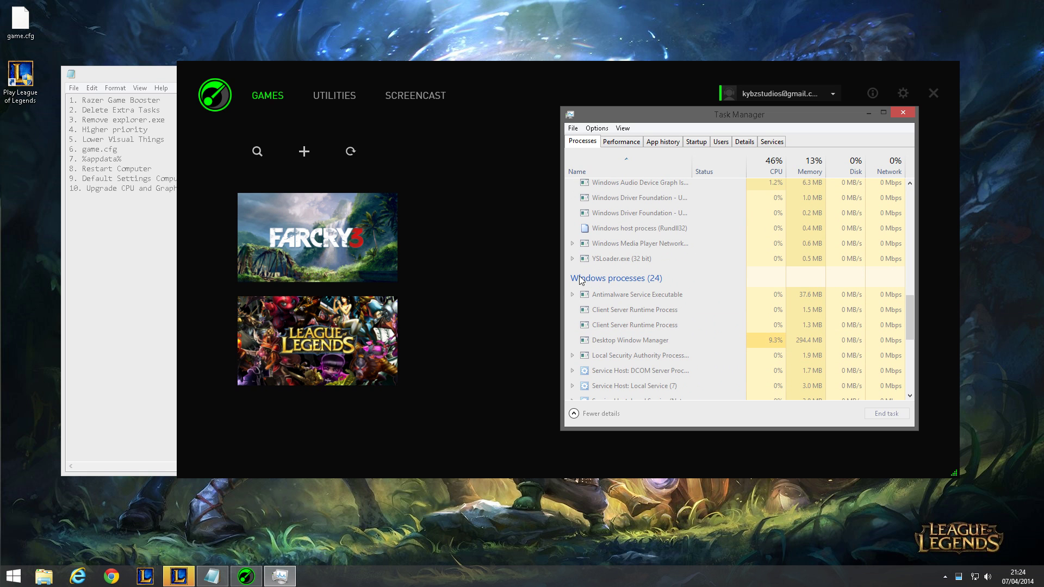
left_click_drag(908, 325, 904, 328)
left_click(704, 315)
left_click(635, 277)
left_click_drag(906, 329, 898, 383)
left_click(617, 343)
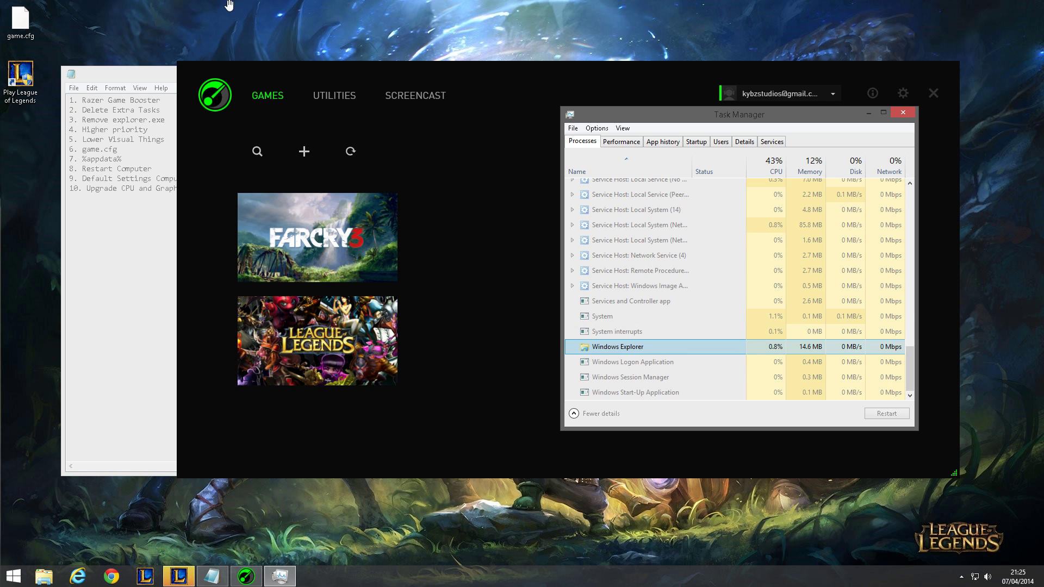
mouse_move(1041, 2)
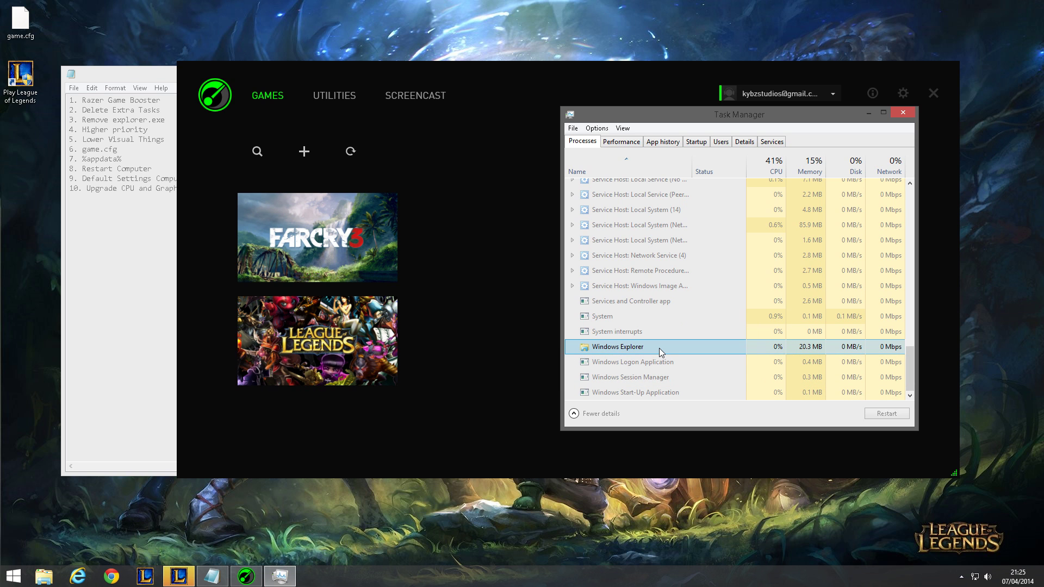
End Windows Explorer, then relaunch explorer.exe through File > Run new task.
key("Delete")
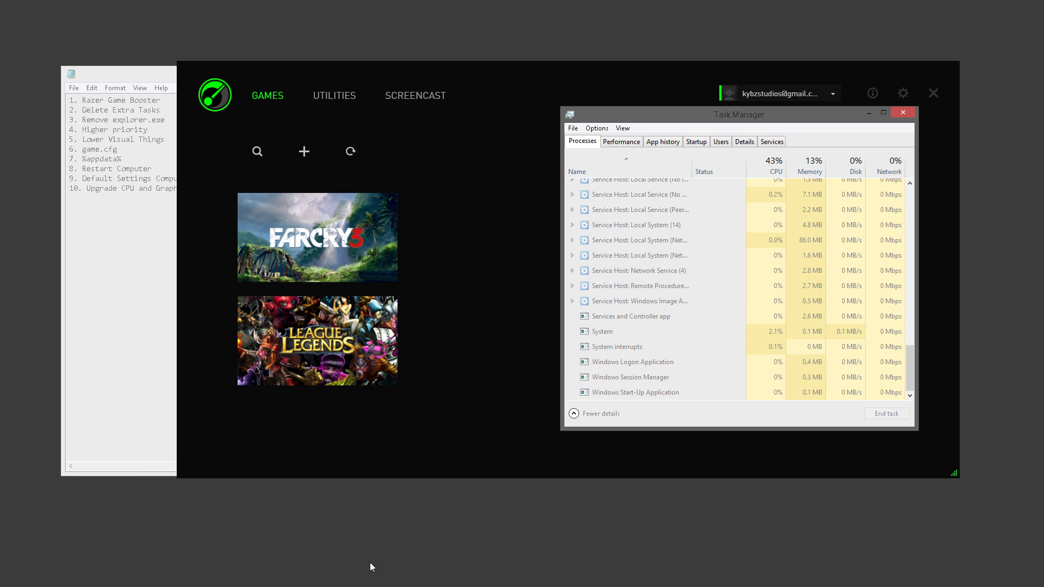
scroll(811, 279, "up", 8)
scroll(769, 280, "up", 10)
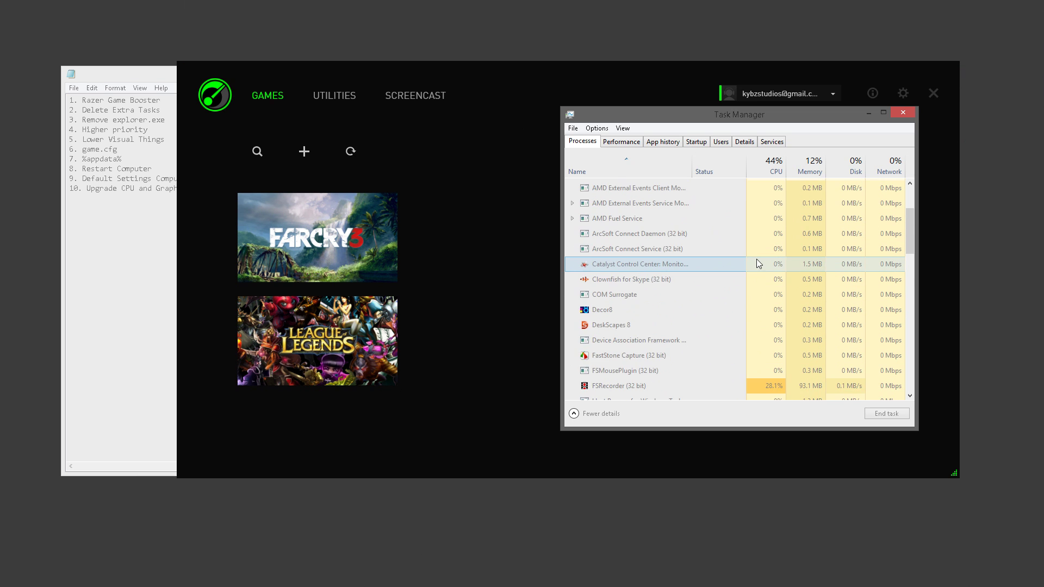
left_click(572, 128)
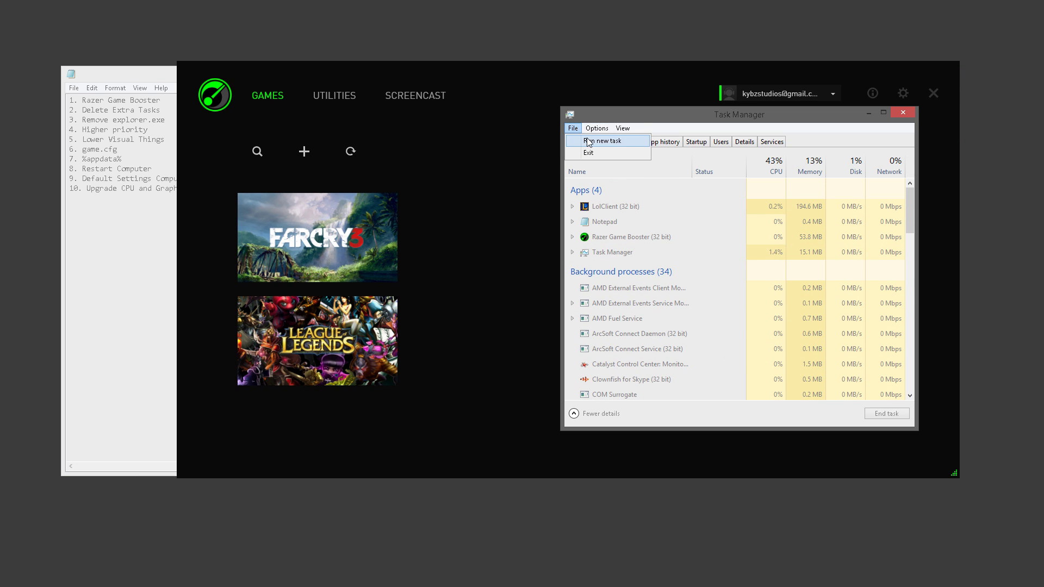
left_click(595, 140)
key("BackSpace")
type("explorer.exe")
key("Return")
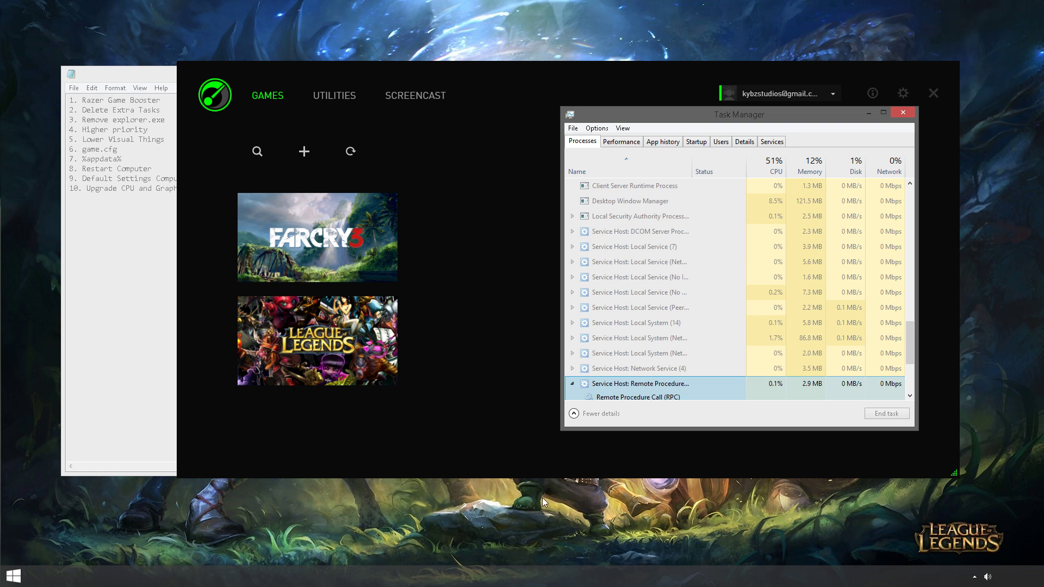
Find and select the restarted Windows Explorer process in the process list.
left_click(740, 339)
scroll(749, 272, "down", 2)
scroll(749, 266, "down", 1)
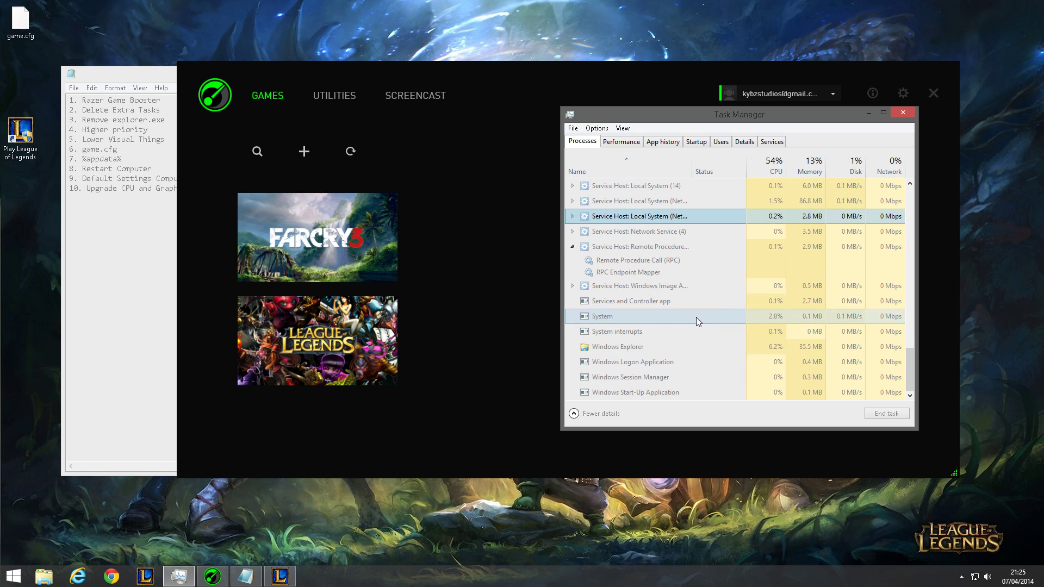
left_click(634, 348)
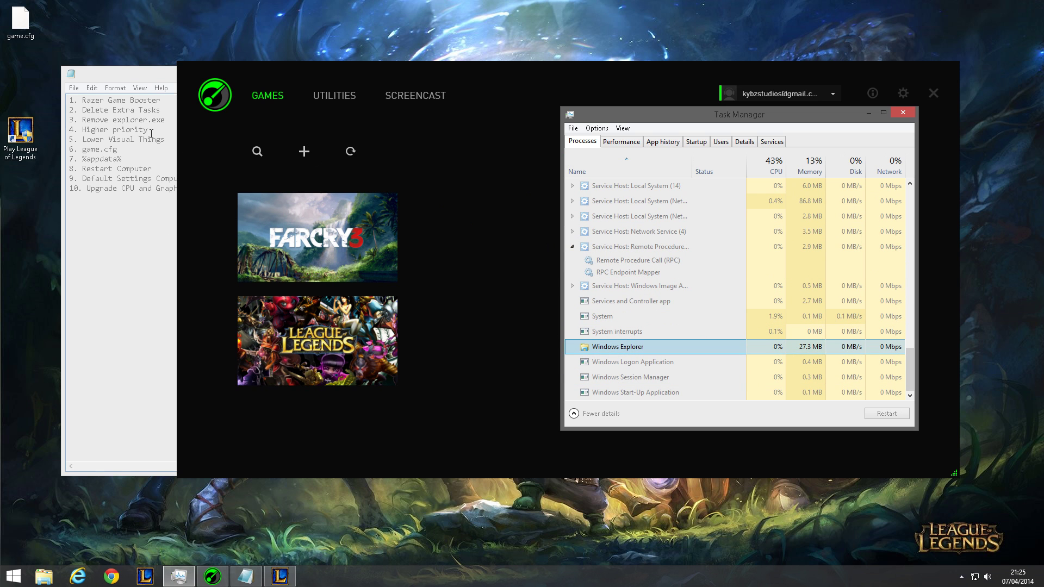
left_click(642, 246)
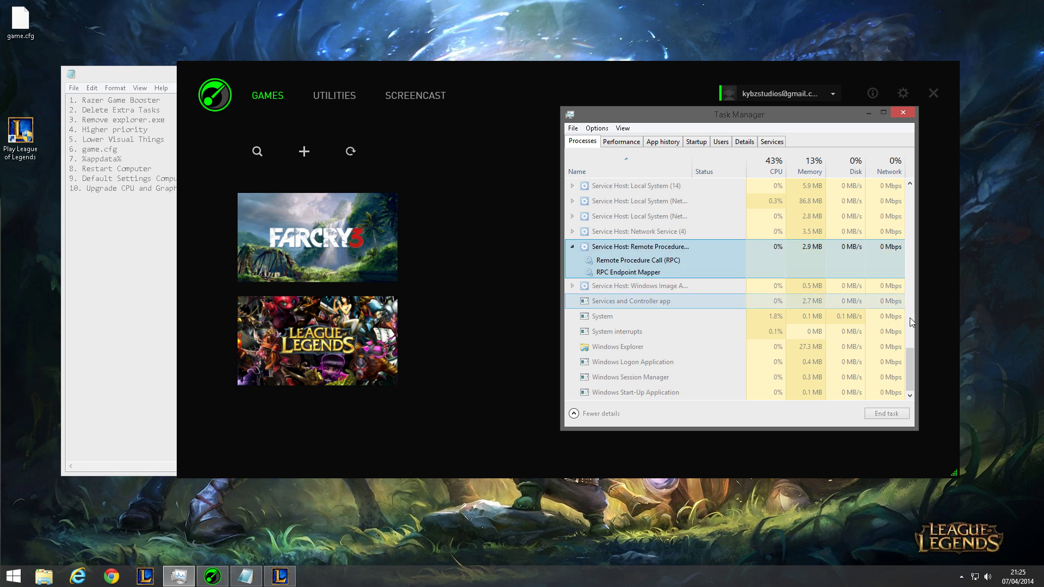
scroll(910, 375, "up", 3)
left_click_drag(909, 375, 735, 189)
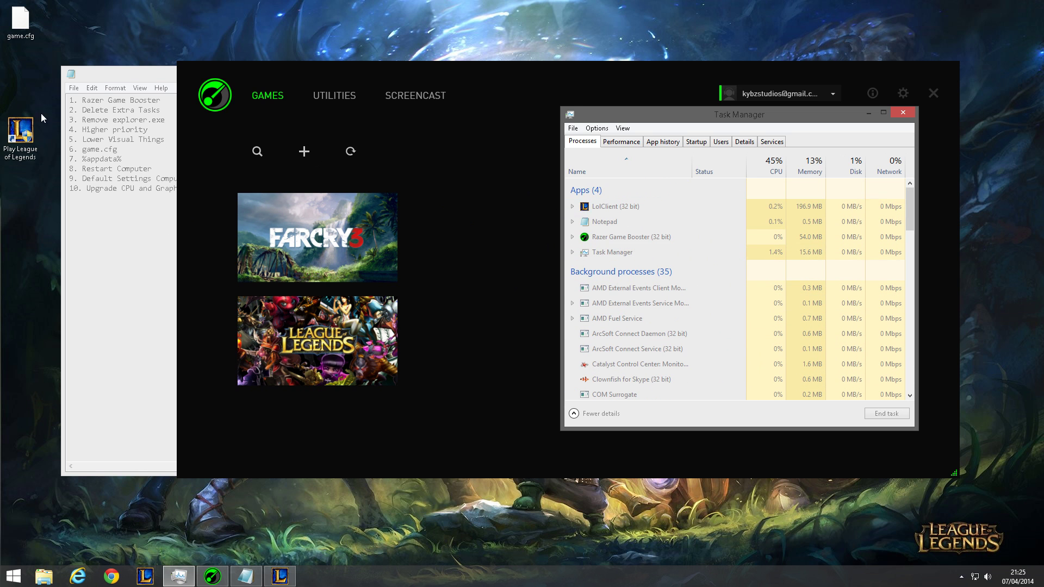
Set LolClient.exe to High priority from the Details view, then return to Processes.
left_click(618, 207)
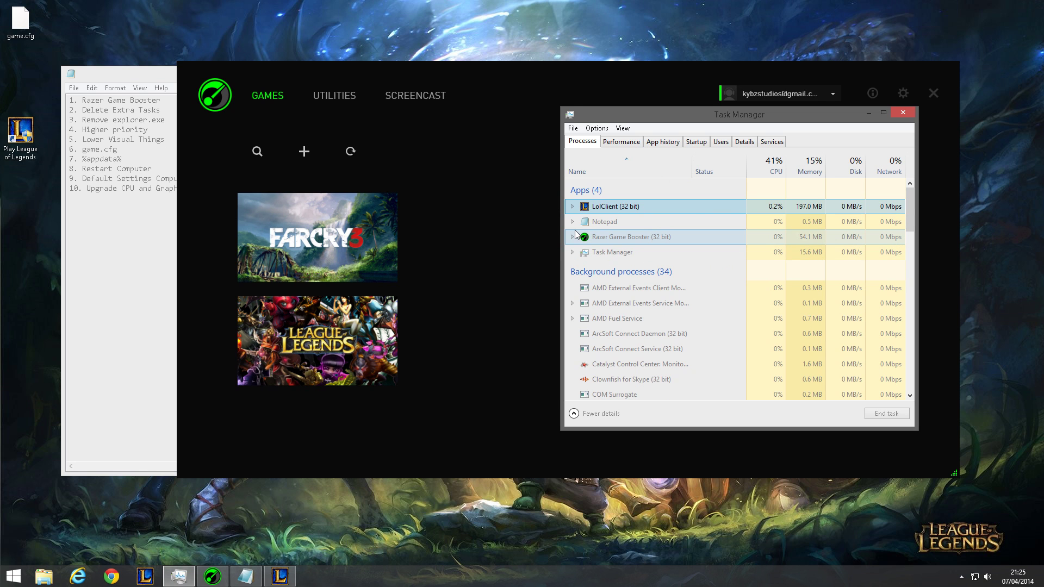
right_click(618, 209)
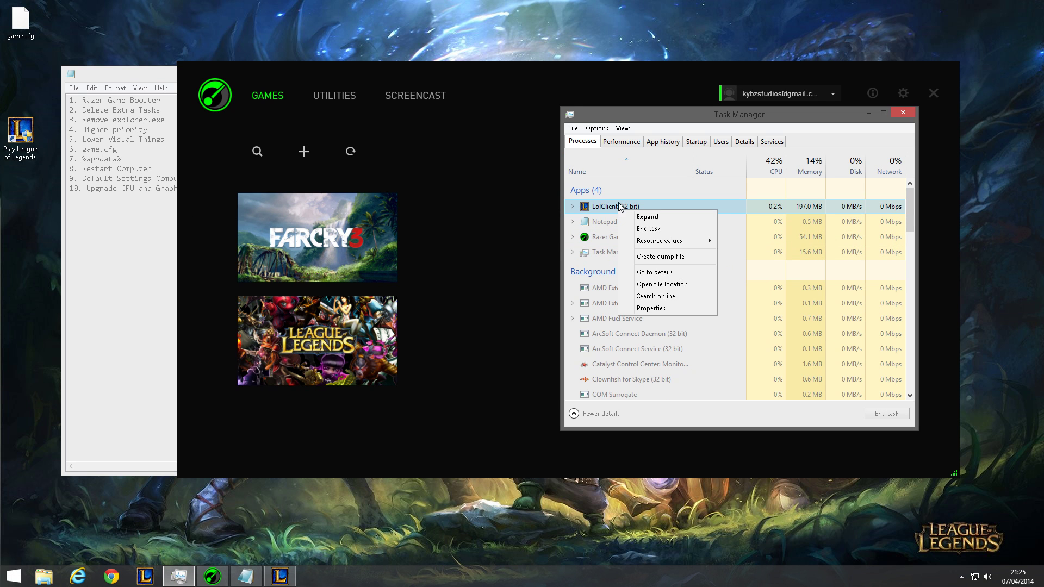
left_click(653, 272)
scroll(588, 359, "down", 1)
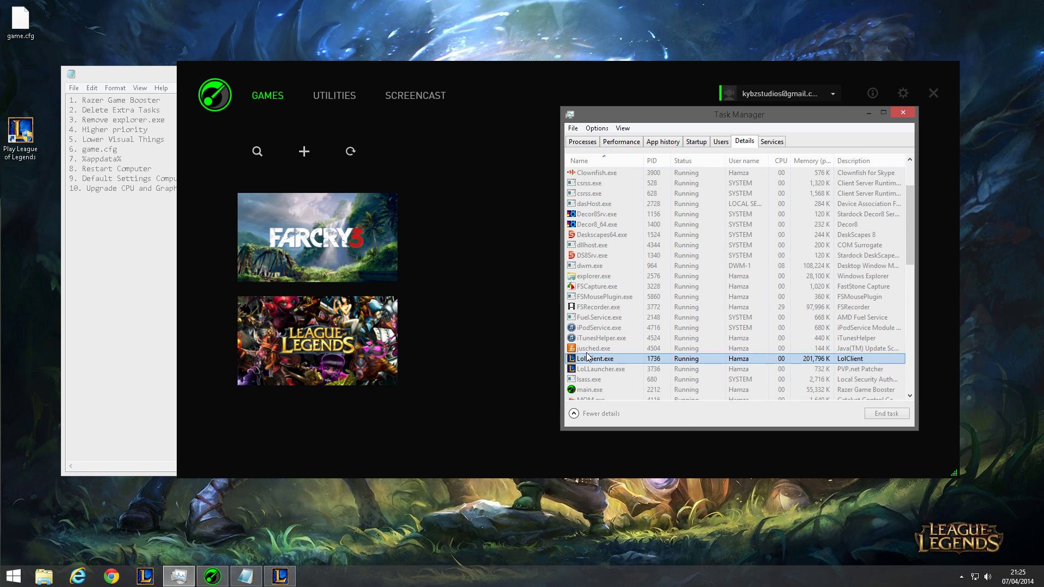
right_click(588, 359)
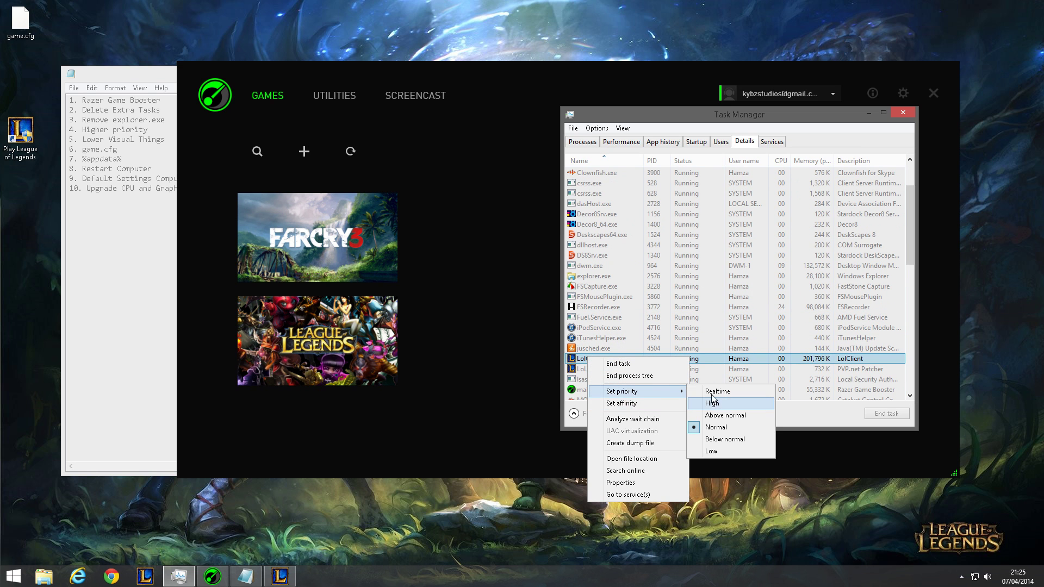
left_click(706, 358)
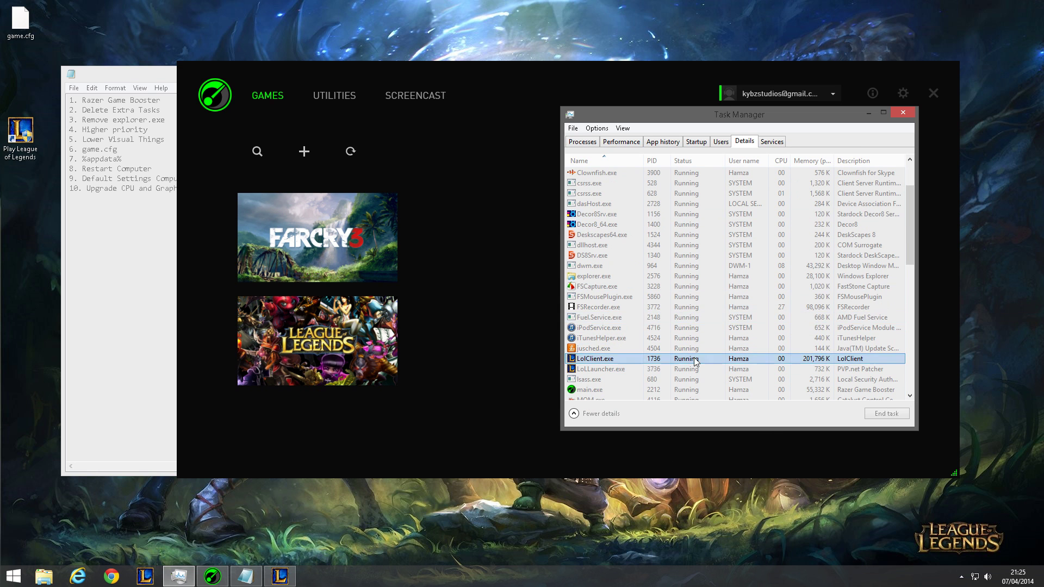
left_click(581, 143)
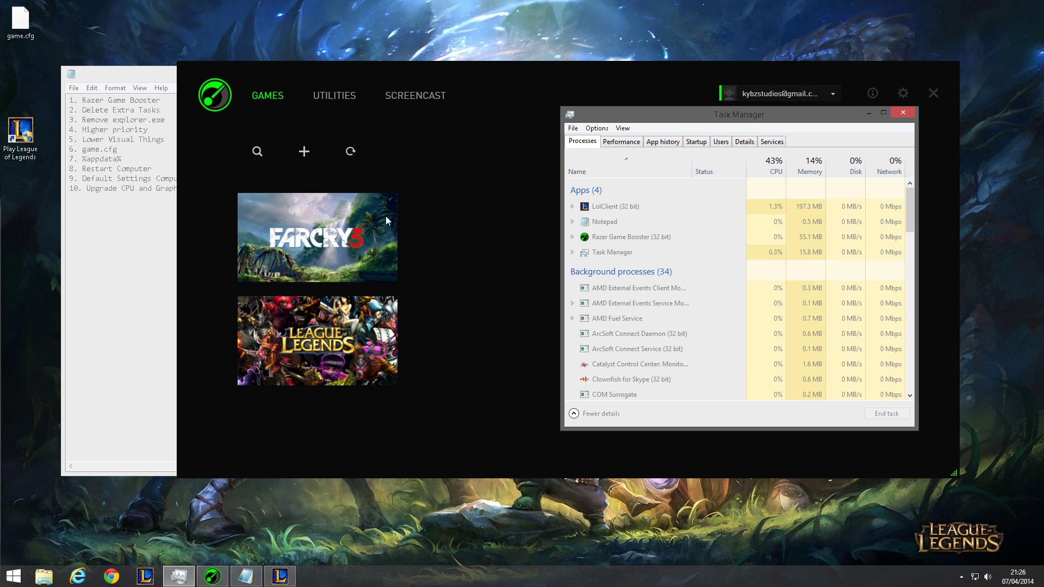
Minimize Task Manager and open This PC's Properties from File Explorer.
left_click(868, 115)
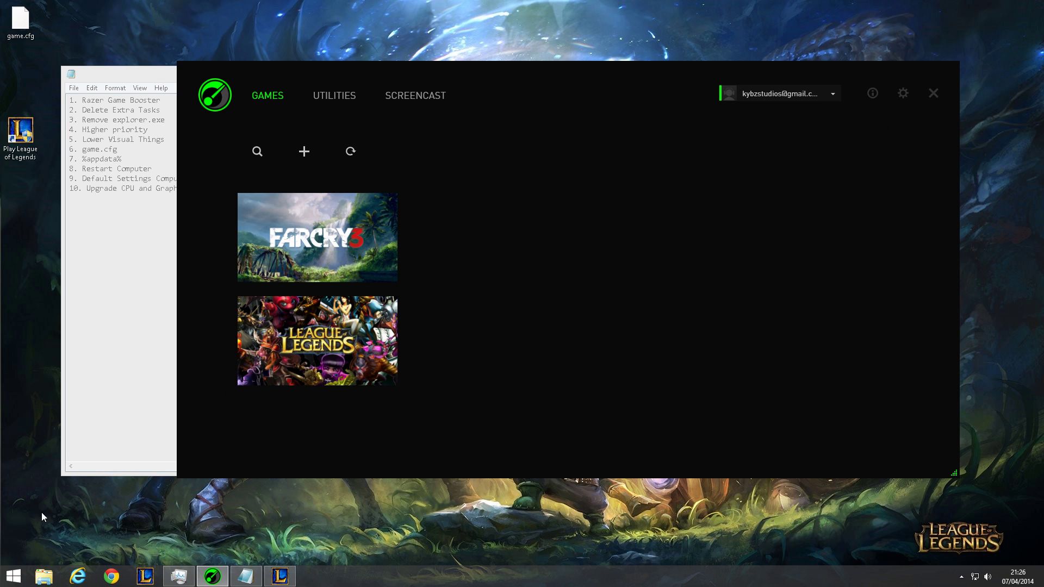
left_click(44, 582)
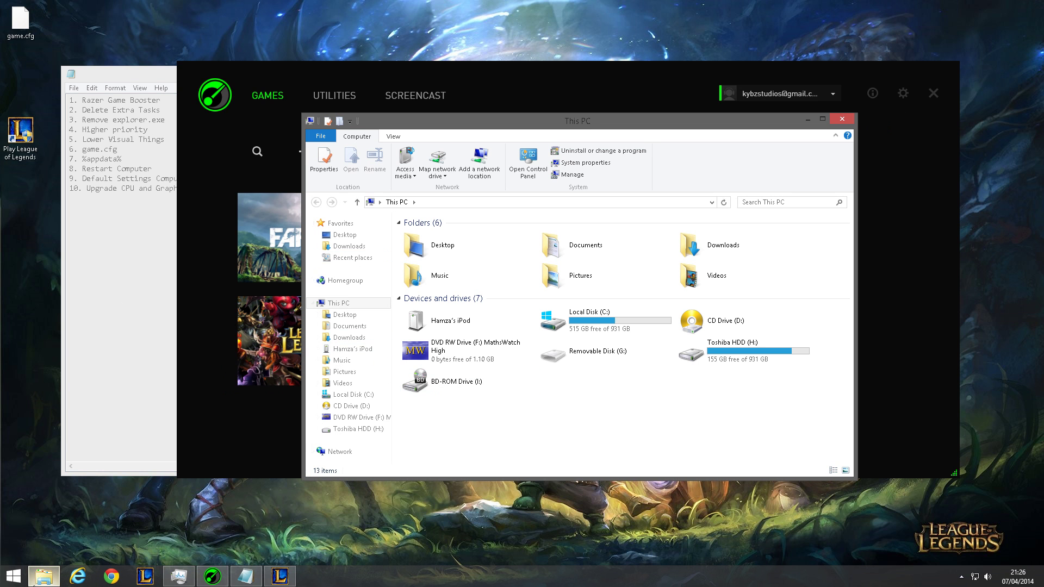
right_click(35, 583)
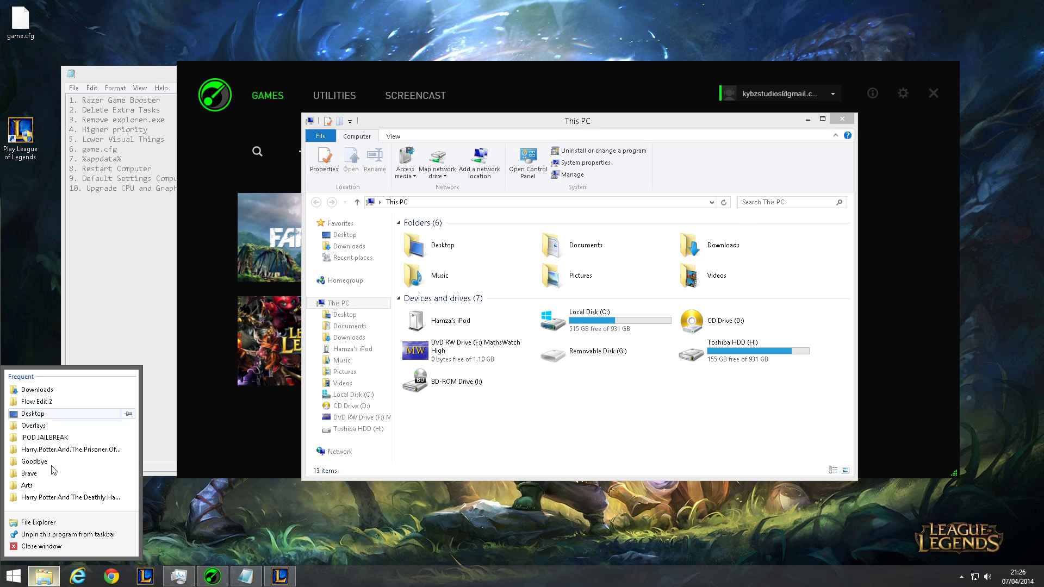
left_click(602, 416)
right_click(346, 305)
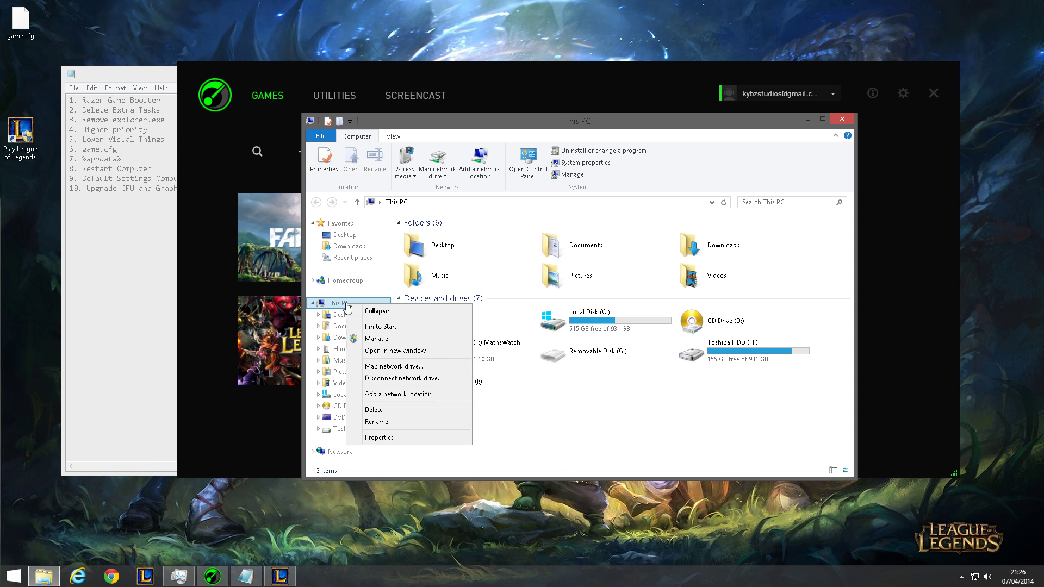
left_click(375, 437)
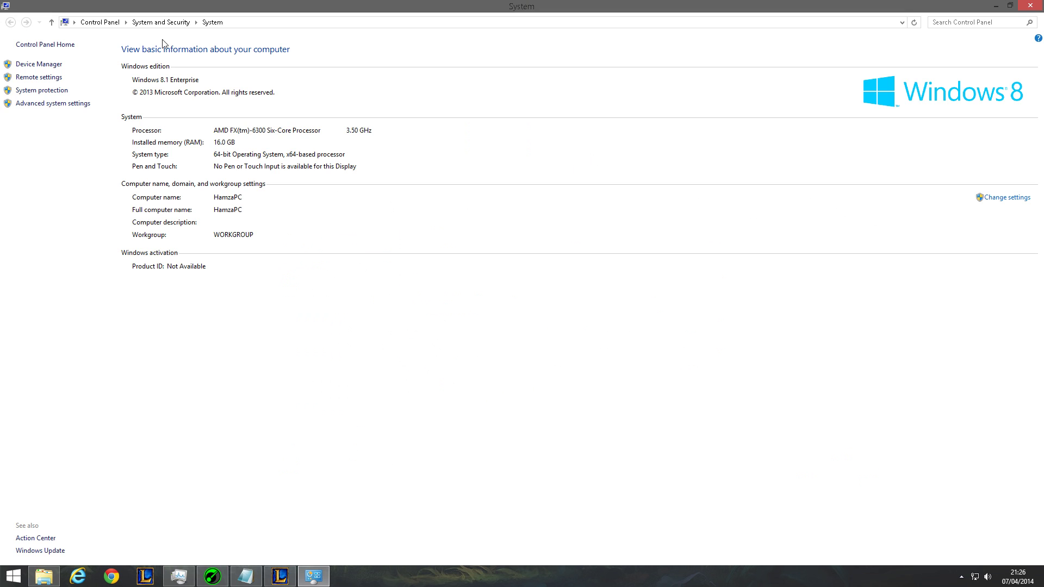
Apply 'Adjust for best performance' in Performance Options, then minimize the System window.
left_click(49, 105)
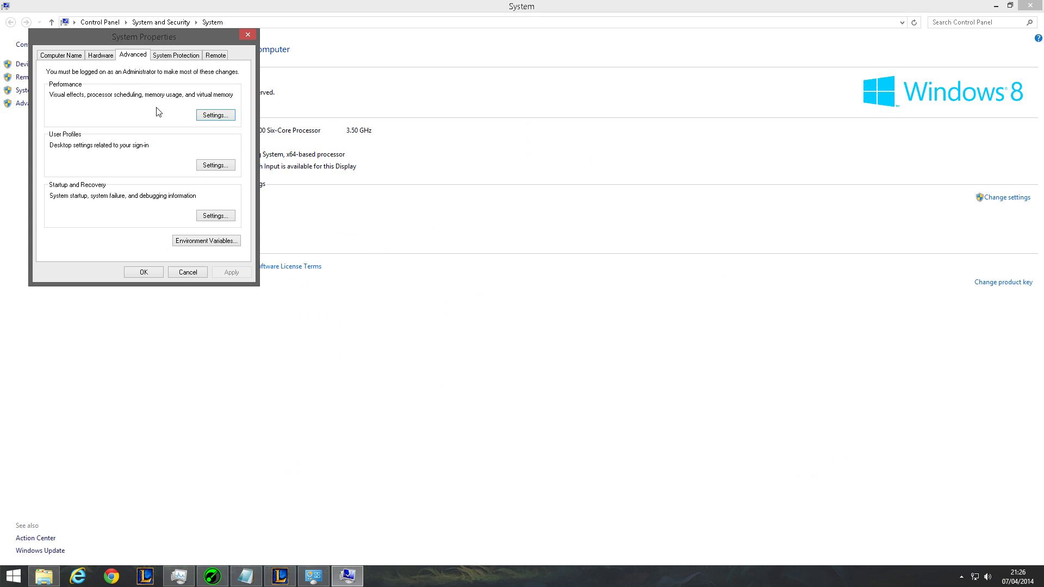
left_click(57, 56)
left_click(126, 56)
left_click(202, 115)
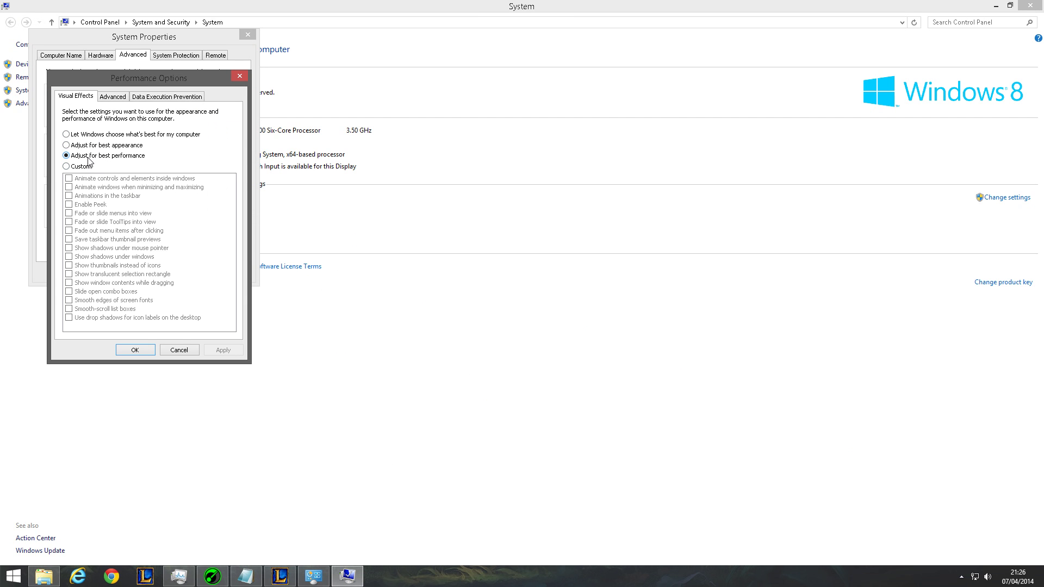
left_click(118, 146)
left_click(115, 156)
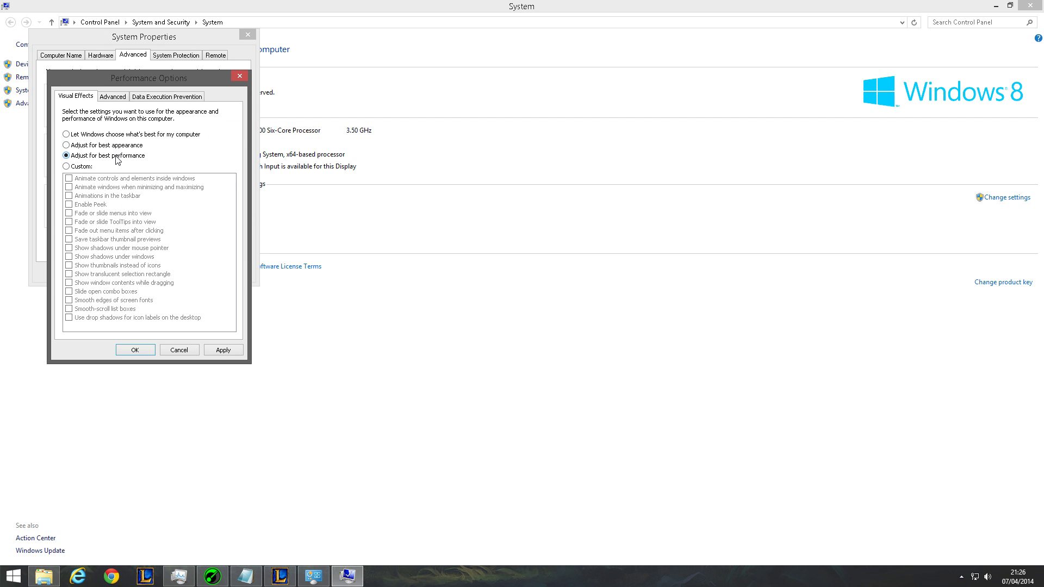
left_click(223, 350)
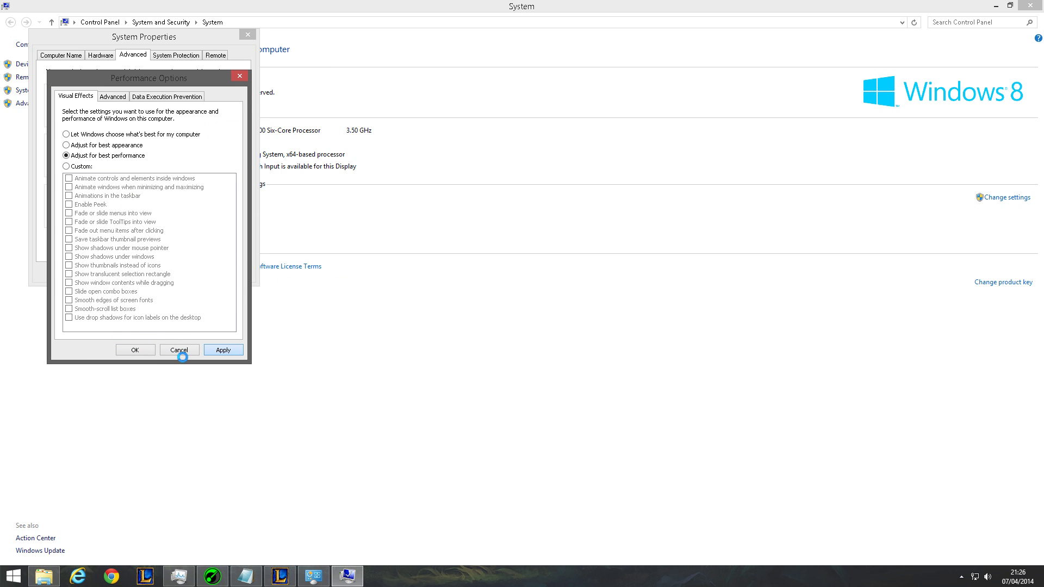
left_click(299, 376)
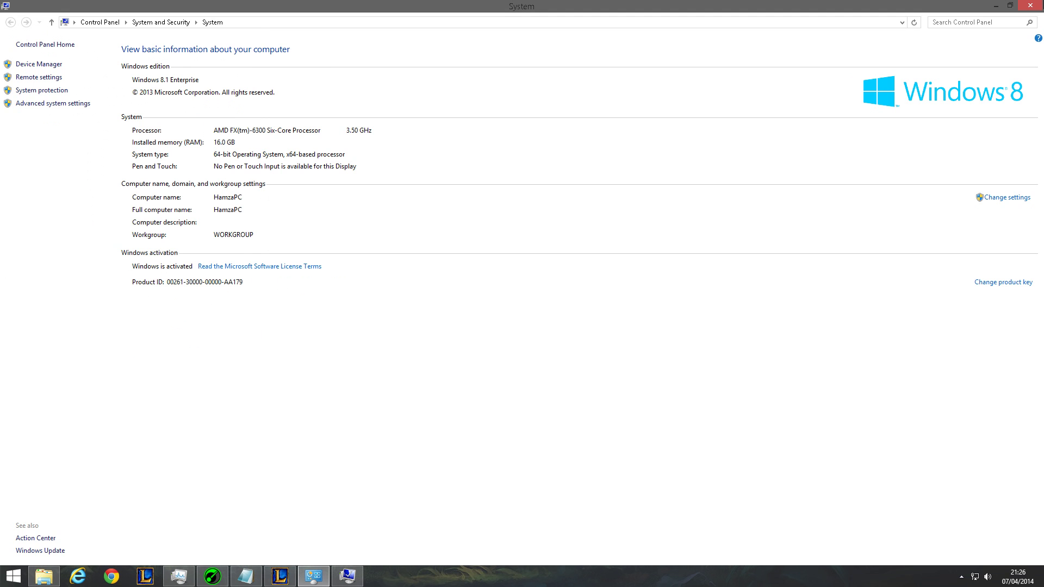
left_click(995, 5)
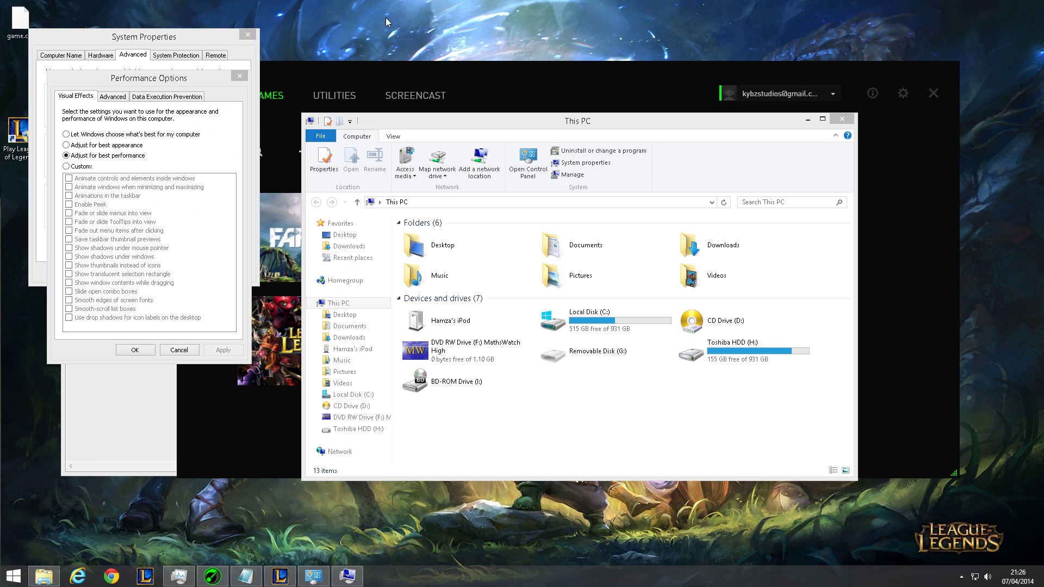
Close System Properties and copy game.cfg from the desktop.
left_click(247, 35)
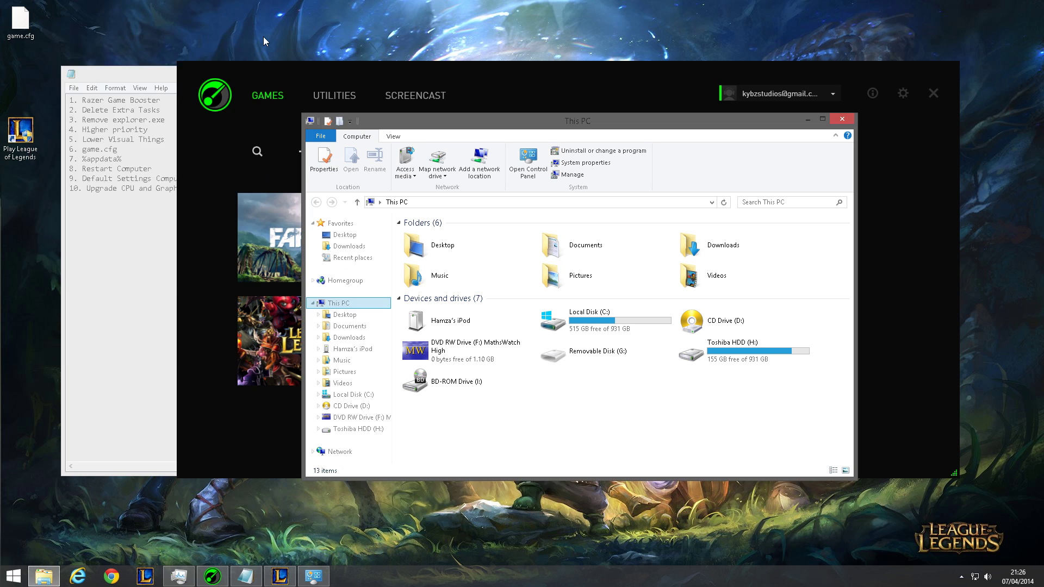
left_click_drag(529, 410, 605, 438)
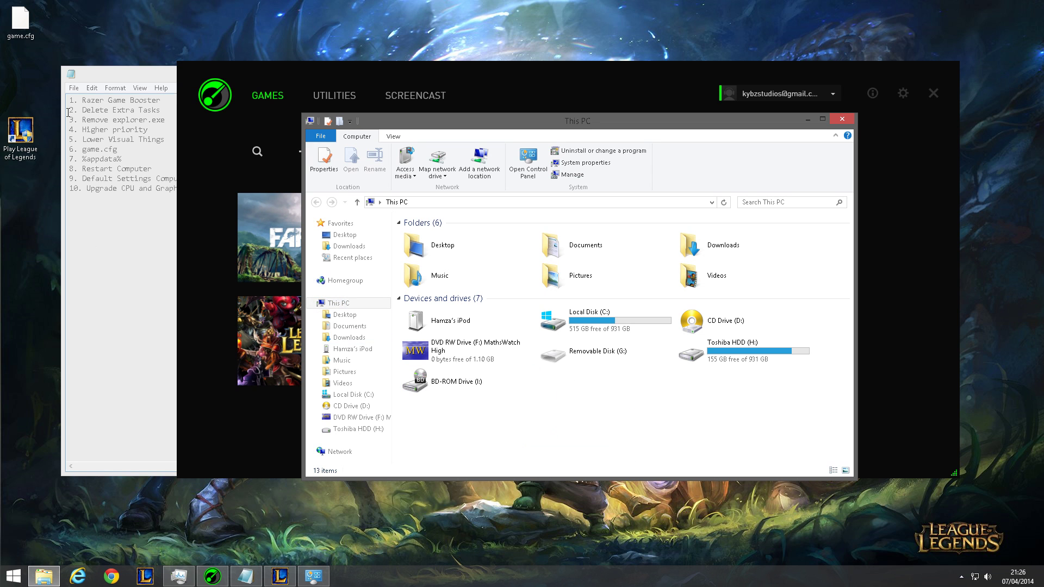
left_click_drag(25, 126, 25, 69)
left_click(10, 37)
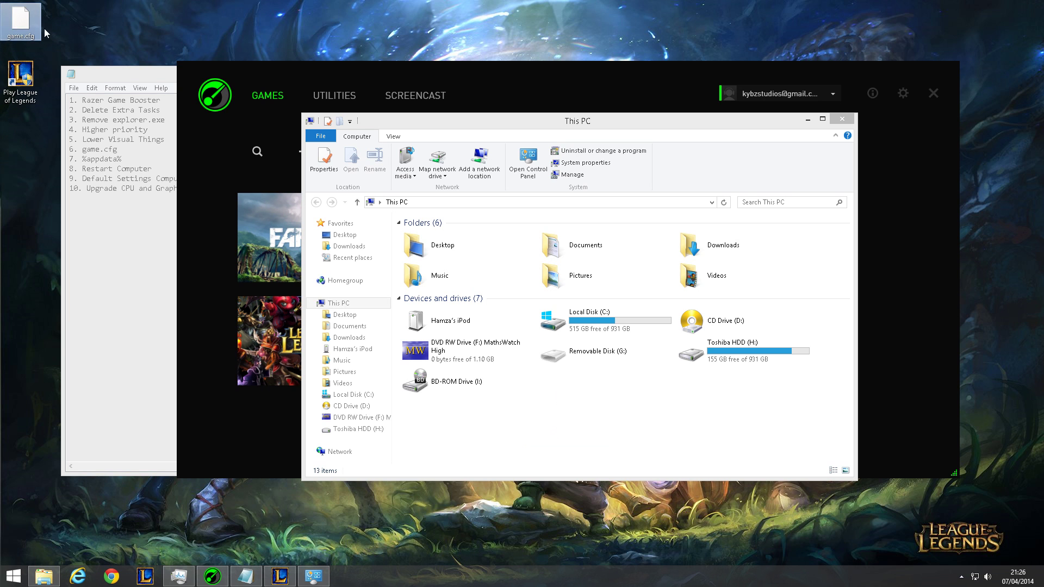
right_click(8, 26)
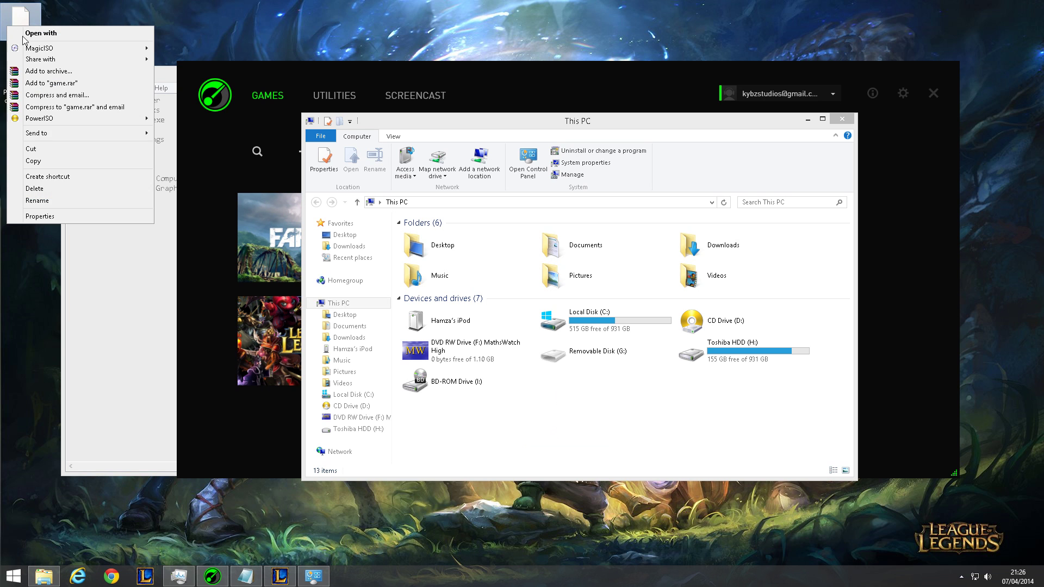
left_click(34, 162)
Paste game.cfg into C:\Riot Games\League of Legends\Config, replacing the existing file.
left_click(117, 427)
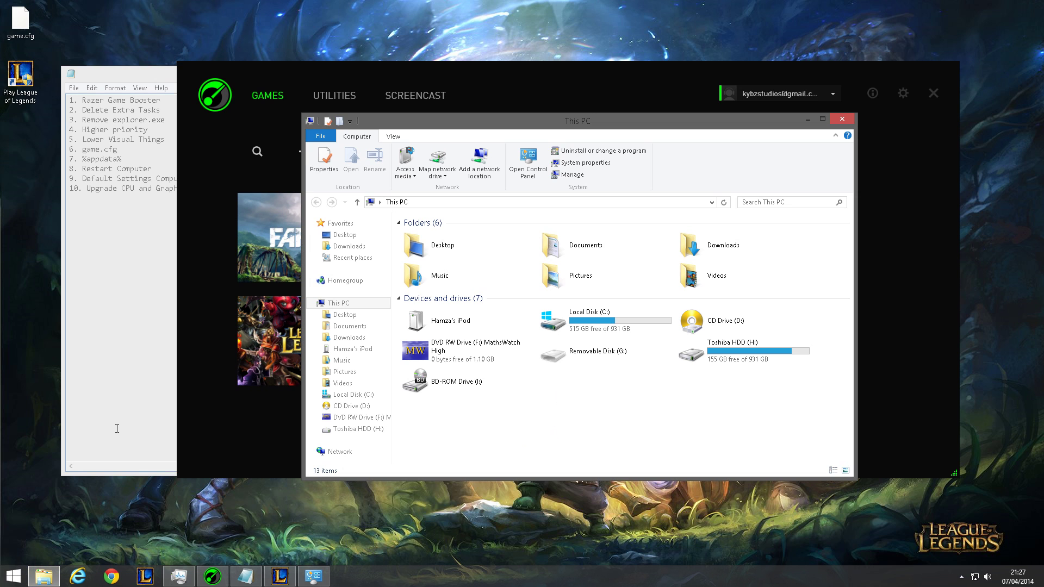
double_click(622, 329)
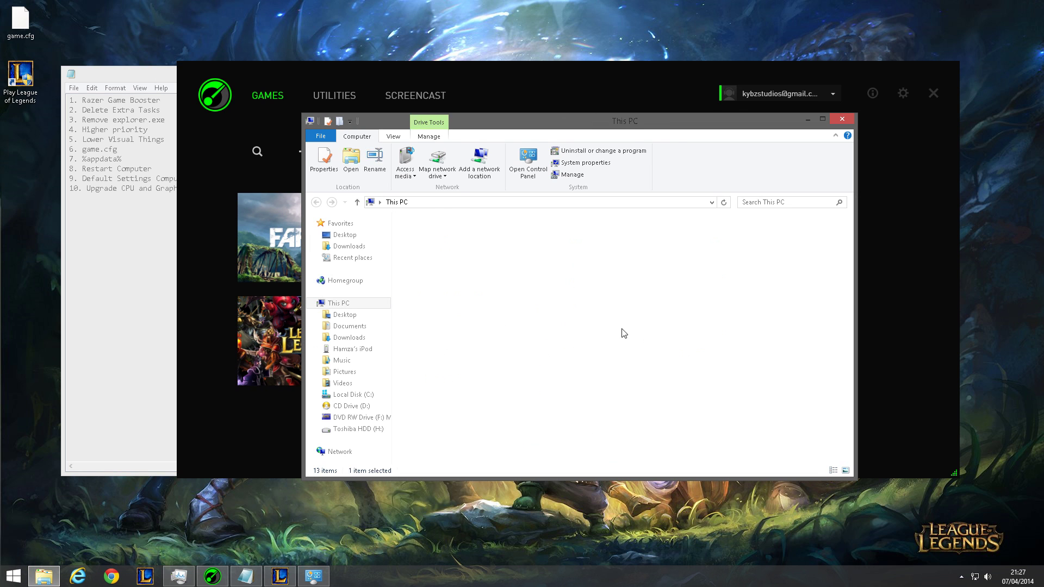
double_click(432, 338)
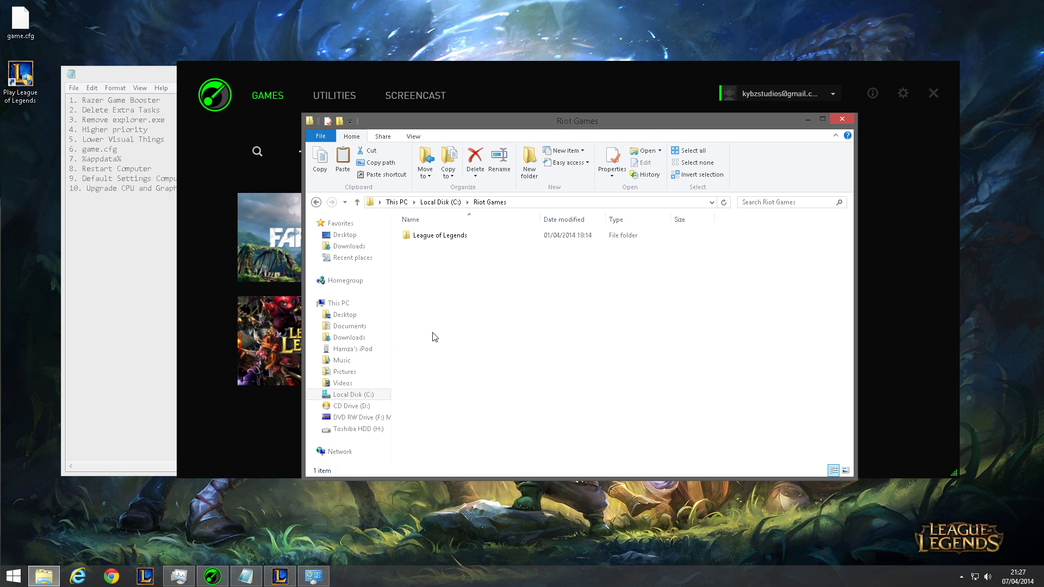
double_click(475, 235)
double_click(447, 236)
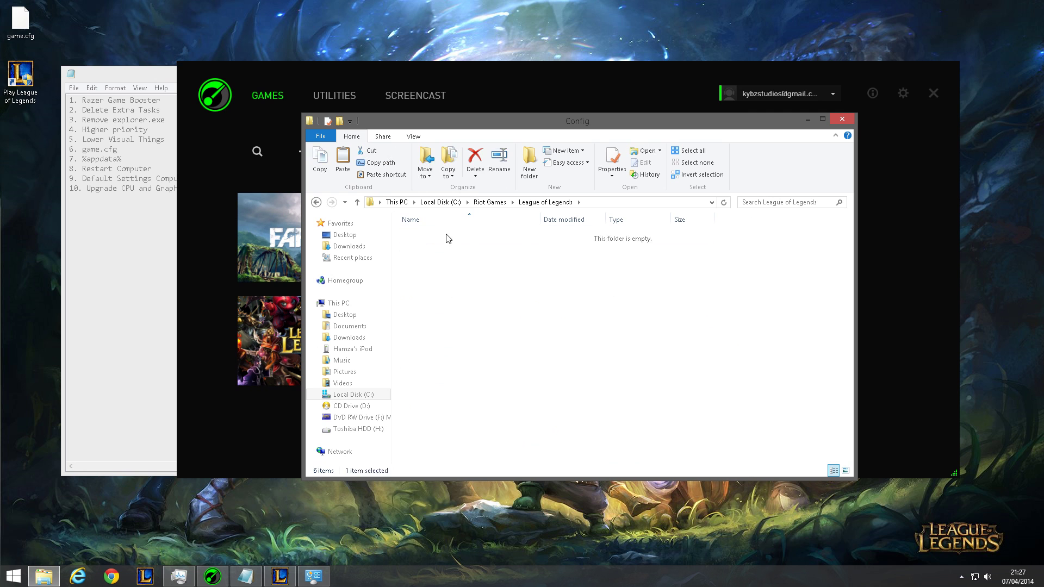
right_click(460, 309)
left_click(492, 397)
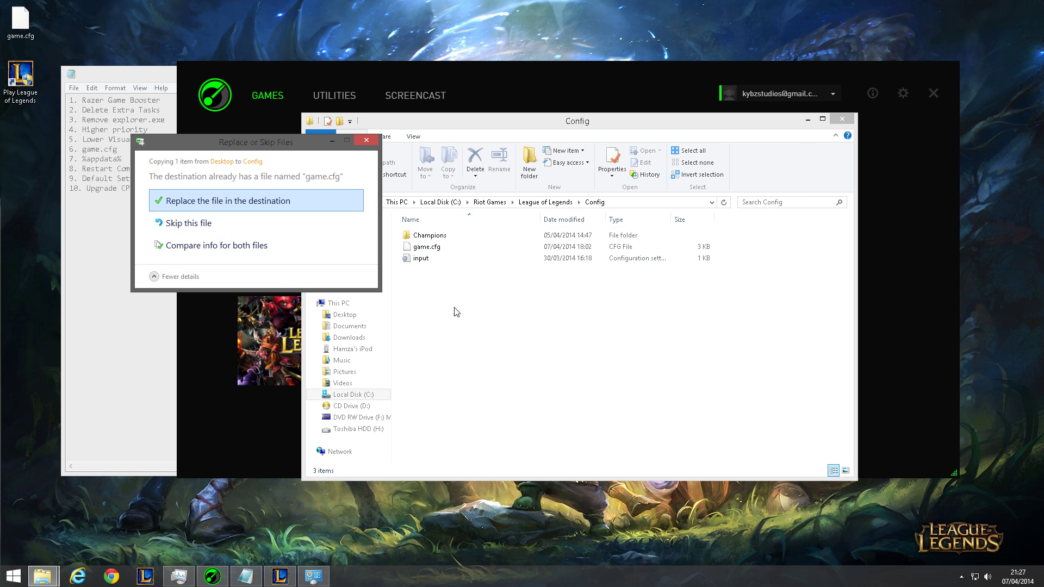
left_click(212, 200)
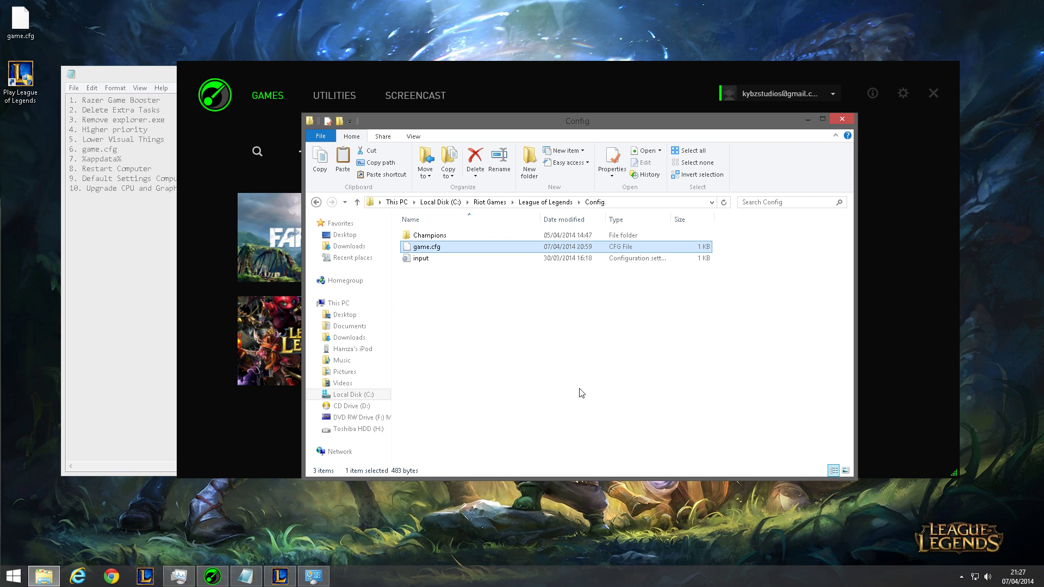
left_click_drag(540, 365, 723, 426)
left_click_drag(454, 305, 668, 374)
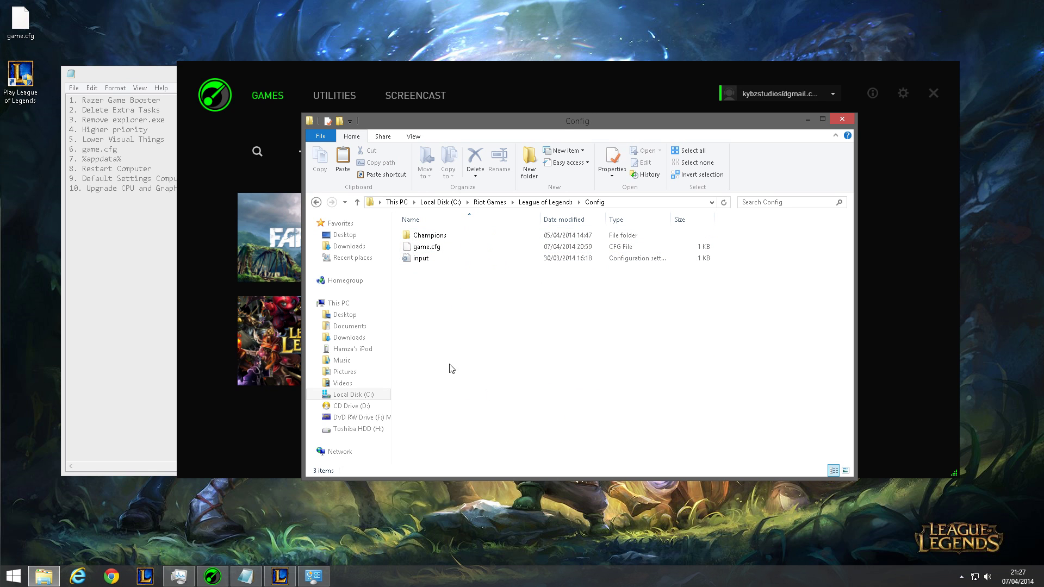
Bring the tweak-list notes forward, then open the %appdata% Roaming folder via Run.
left_click(100, 263)
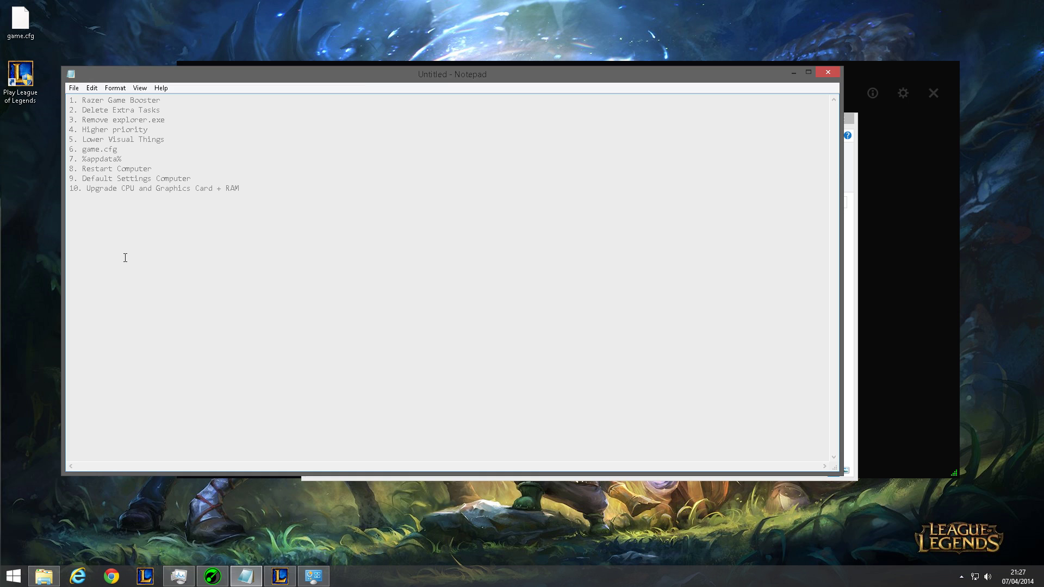
key("super+r")
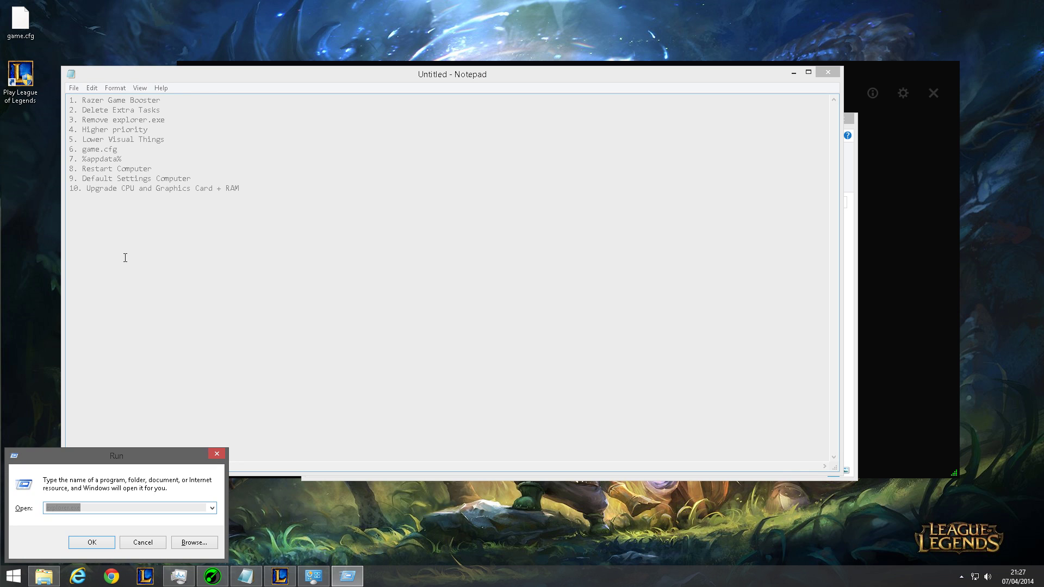
key("BackSpace")
type("%app")
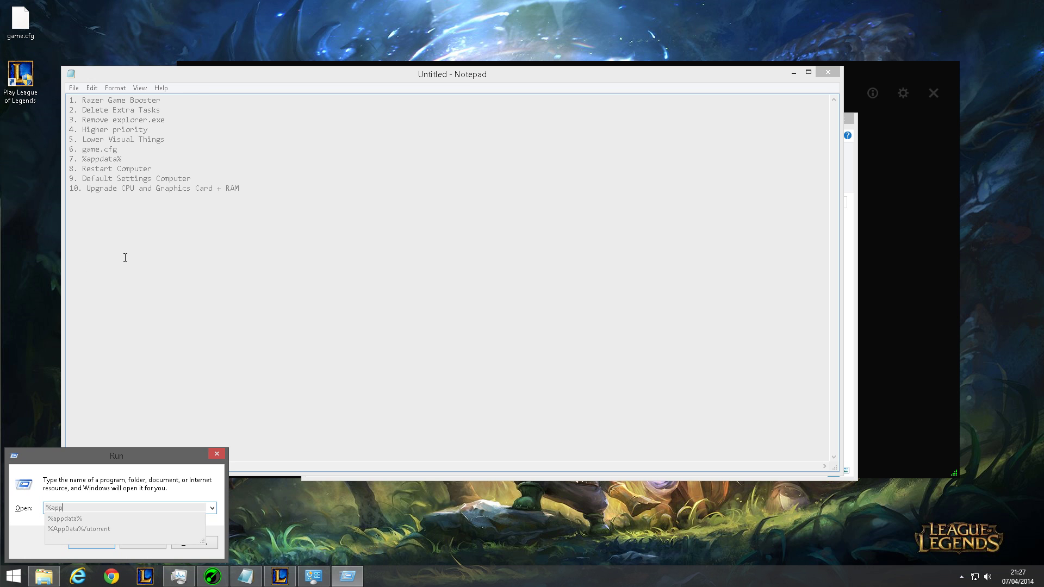
key("Down")
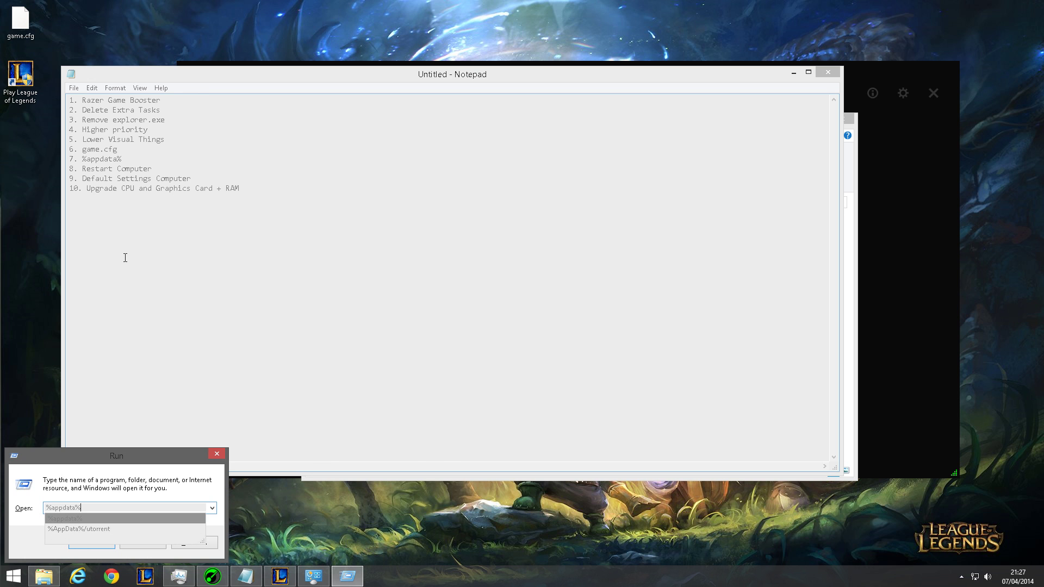
key("Return")
Delete all 15 Roaming folders, skipping the protected Microsoft folder for all items.
left_click_drag(568, 465, 476, 242)
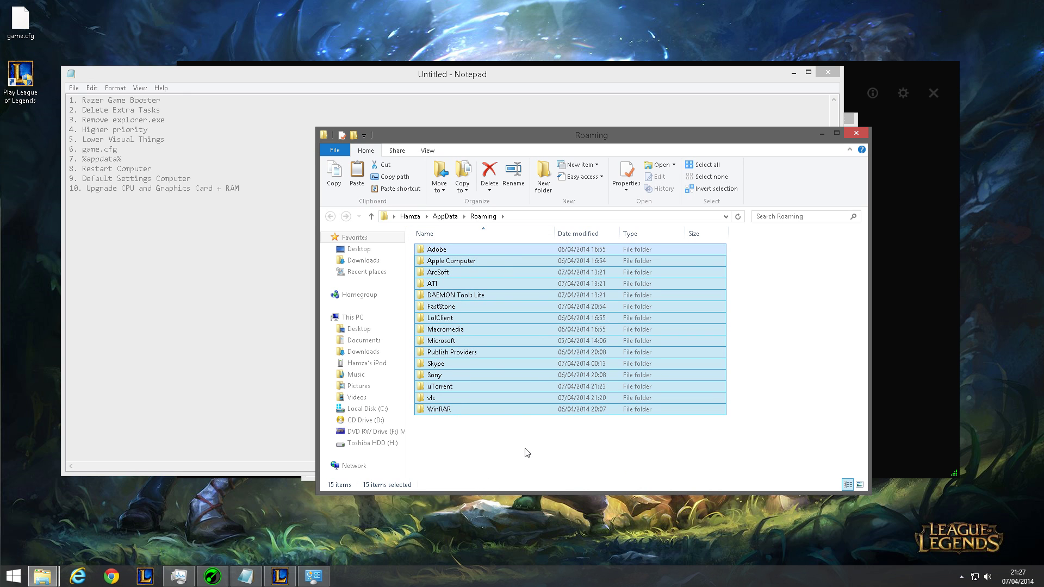
key("Delete")
left_click(459, 219)
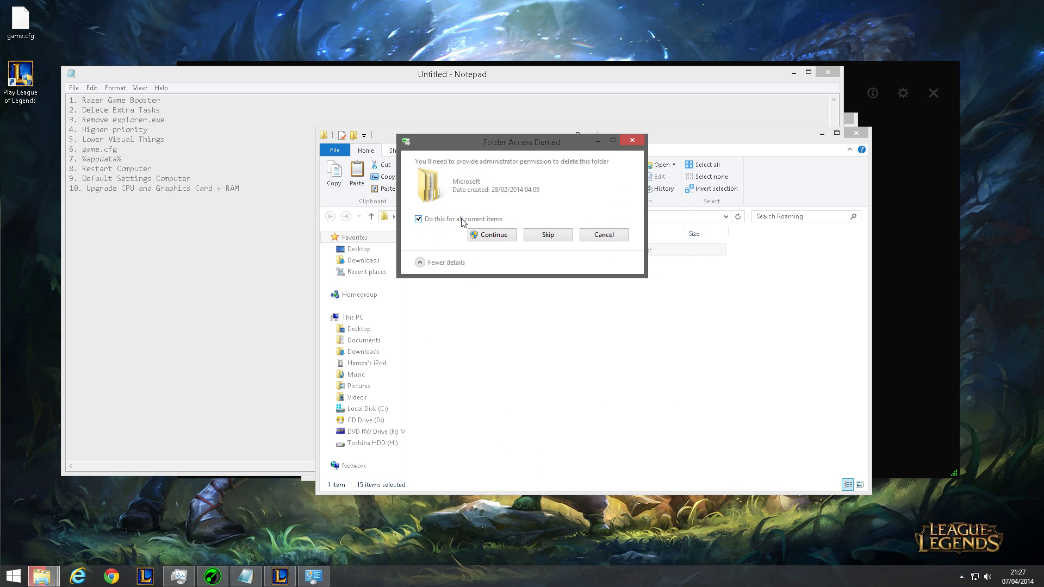
left_click(554, 231)
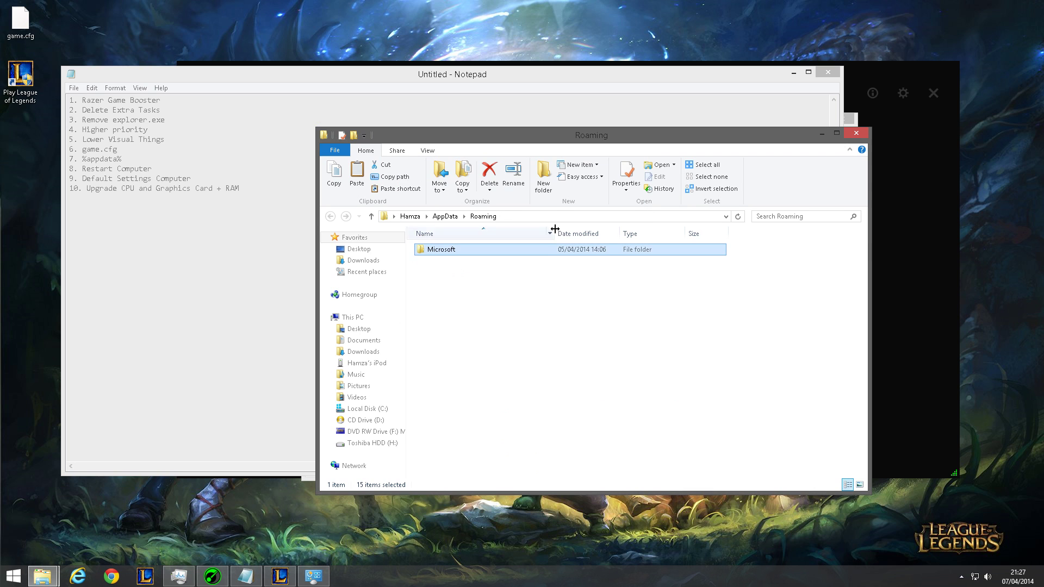
left_click_drag(510, 293, 503, 478)
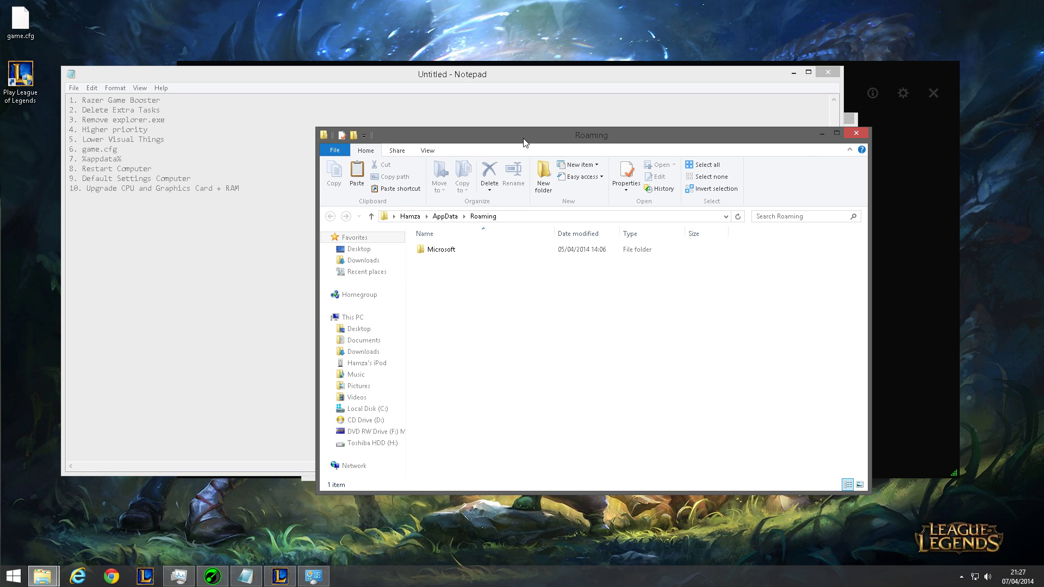
left_click_drag(510, 377, 748, 281)
Close the Roaming folder window and return to the Notepad tweak list.
left_click(865, 136)
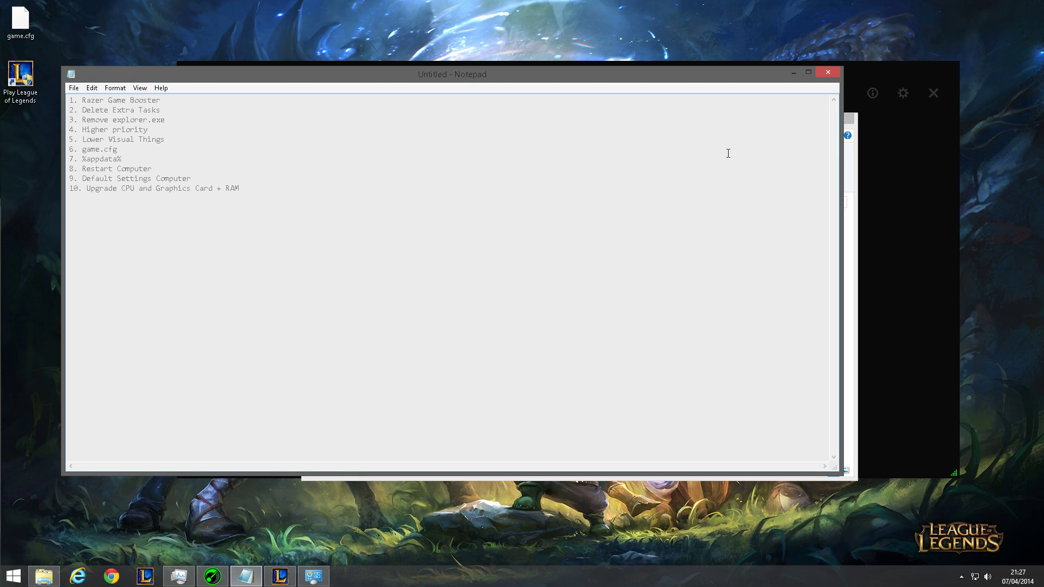
left_click_drag(256, 207, 33, 80)
left_click(310, 260)
Select the upgrade line of the tweak list in Notepad.
left_click_drag(310, 260, 351, 208)
left_click_drag(353, 193, 251, 189)
left_click_drag(252, 188, 87, 241)
left_click(144, 243)
Close the tweak-list Notepad without saving and minimise the Config folder window.
left_click(825, 72)
left_click(543, 288)
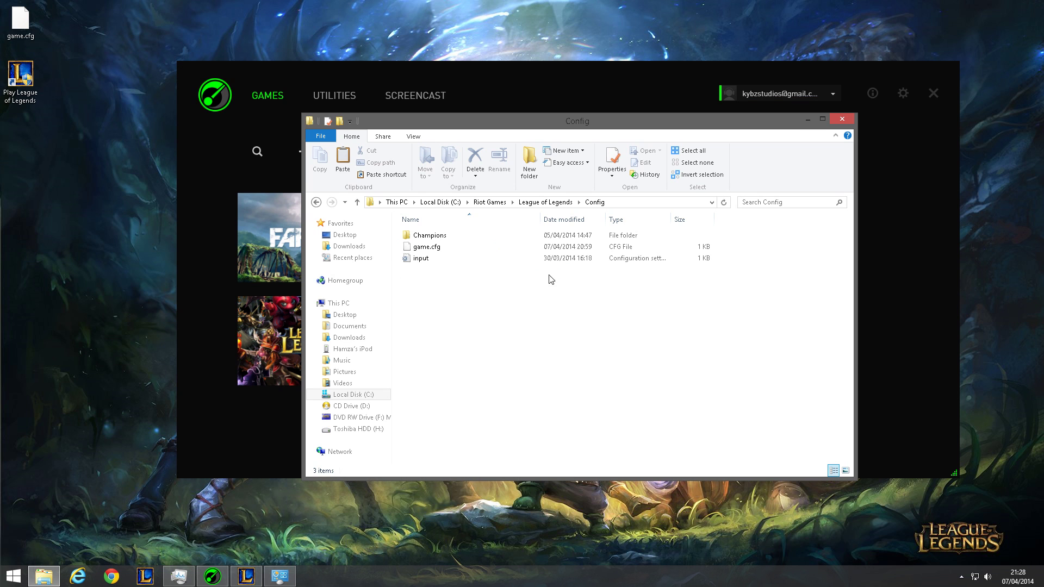
left_click(807, 120)
left_click_drag(80, 213, 105, 325)
left_click_drag(97, 390, 56, 437)
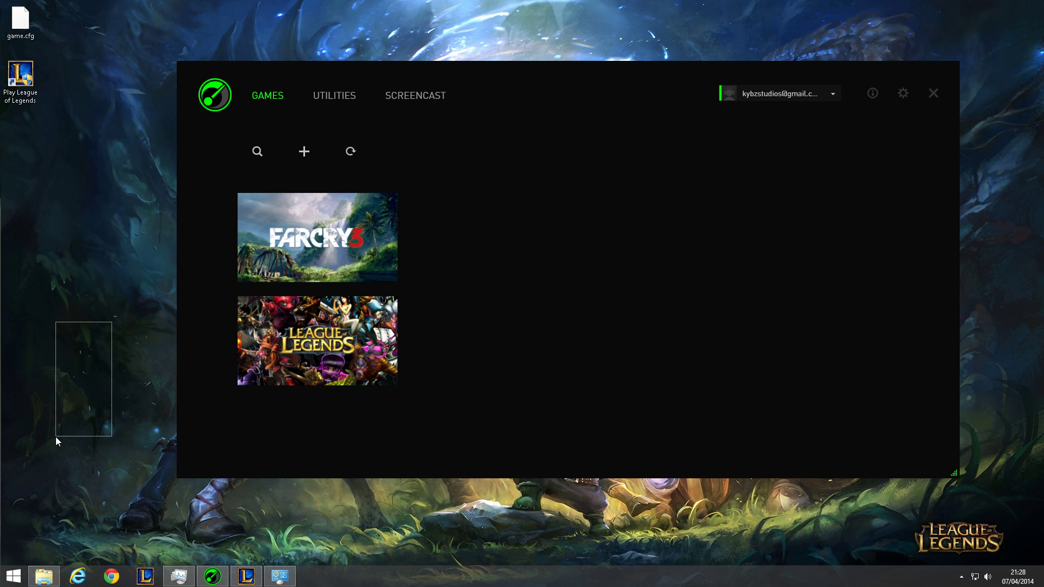
left_click_drag(55, 436, 66, 436)
left_click_drag(79, 386, 348, 519)
left_click_drag(435, 479, 438, 504)
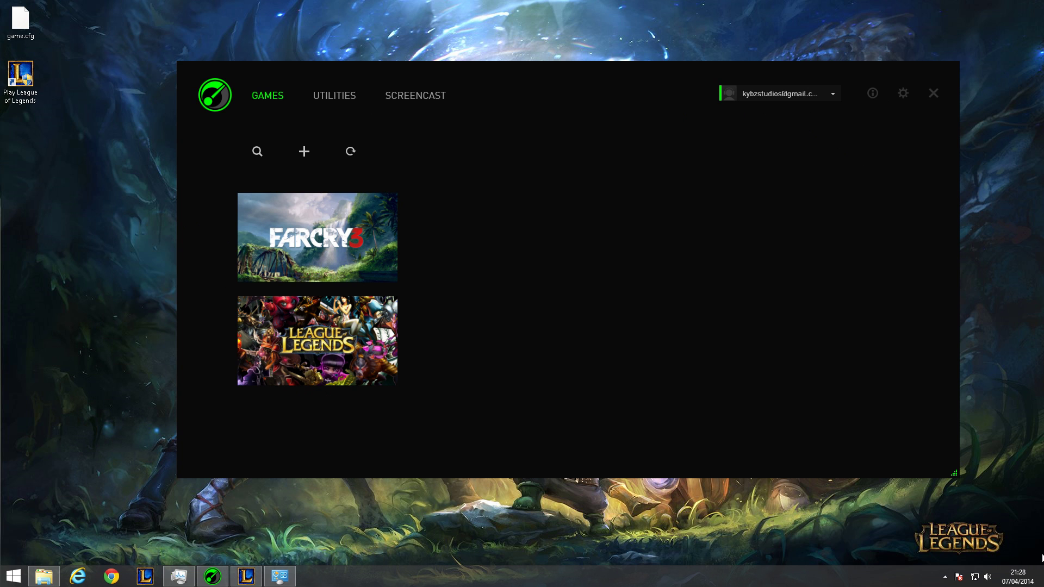